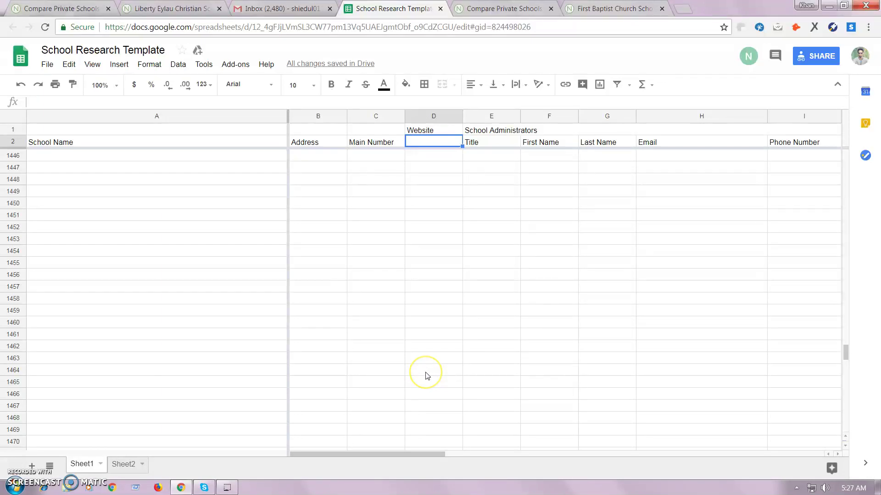
- Scroll the School Research Template down to row 1500, select A1500, then bring up the Niche Texas schools tab
{"action": "left_click", "coordinate": [491, 286]}
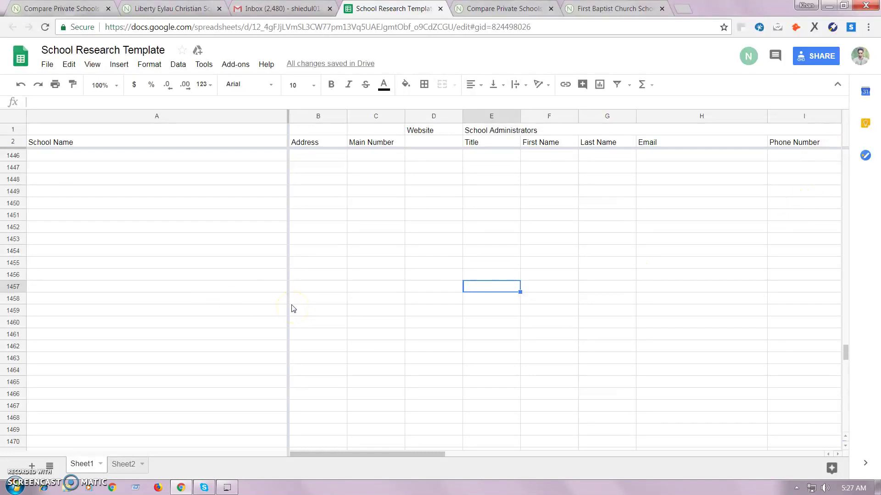
{"action": "left_click", "coordinate": [149, 270]}
{"action": "scroll", "coordinate": [136, 289], "scroll_direction": "down", "scroll_amount": 5}
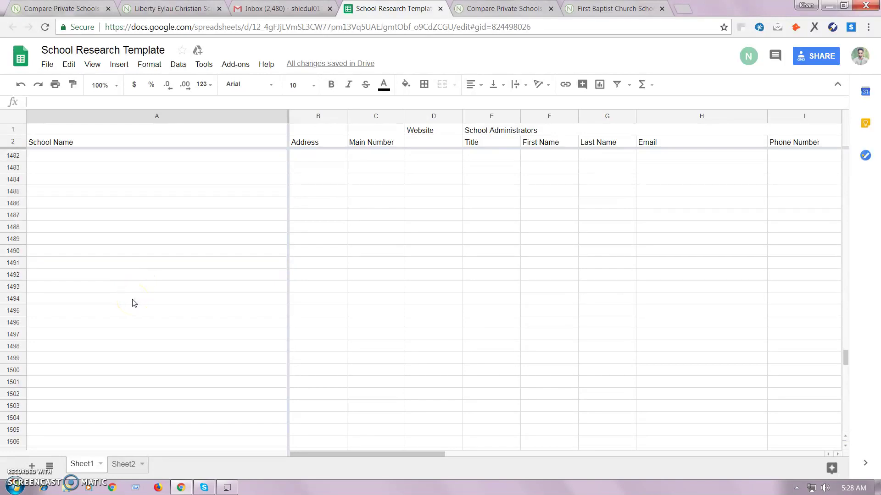
{"action": "left_click", "coordinate": [39, 326]}
{"action": "scroll", "coordinate": [69, 321], "scroll_direction": "down", "scroll_amount": 2}
{"action": "left_click", "coordinate": [50, 268]}
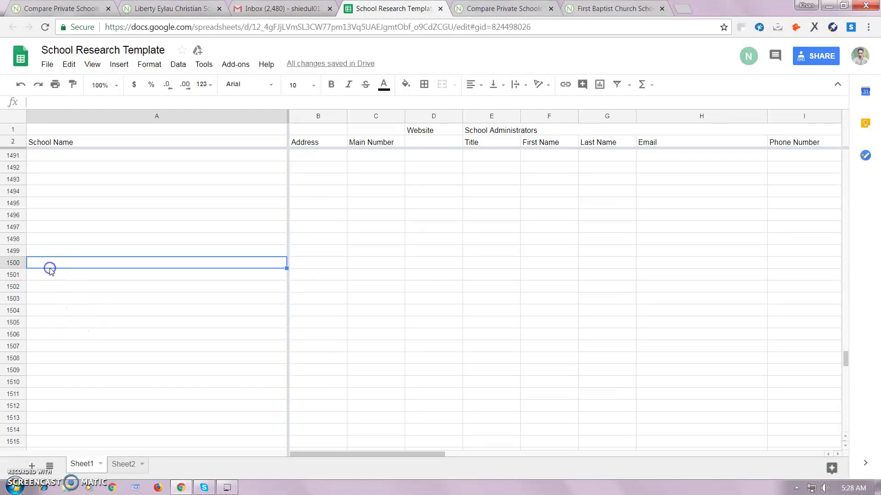
{"action": "left_click", "coordinate": [492, 10]}
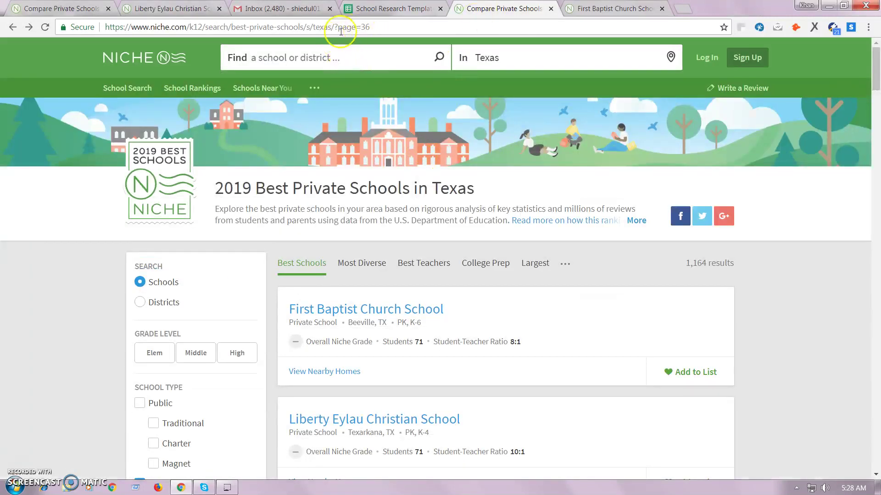
{"action": "scroll", "coordinate": [784, 314], "scroll_direction": "down", "scroll_amount": 6}
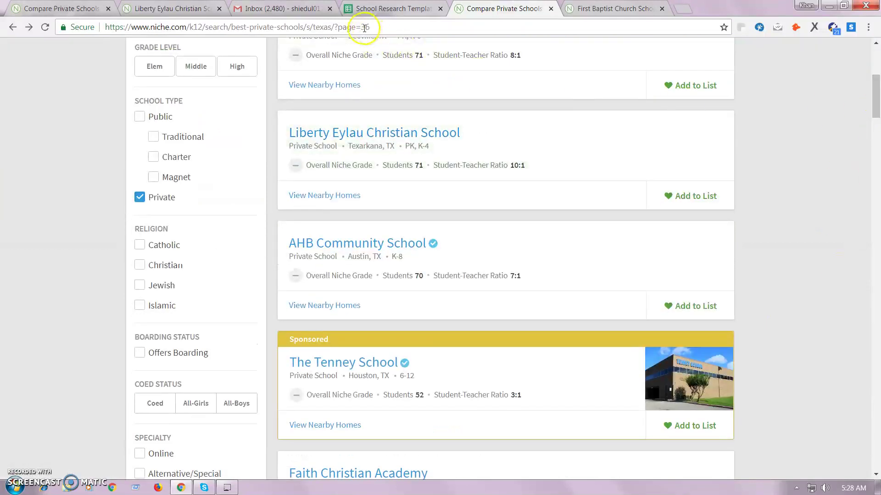
{"action": "left_click", "coordinate": [524, 204]}
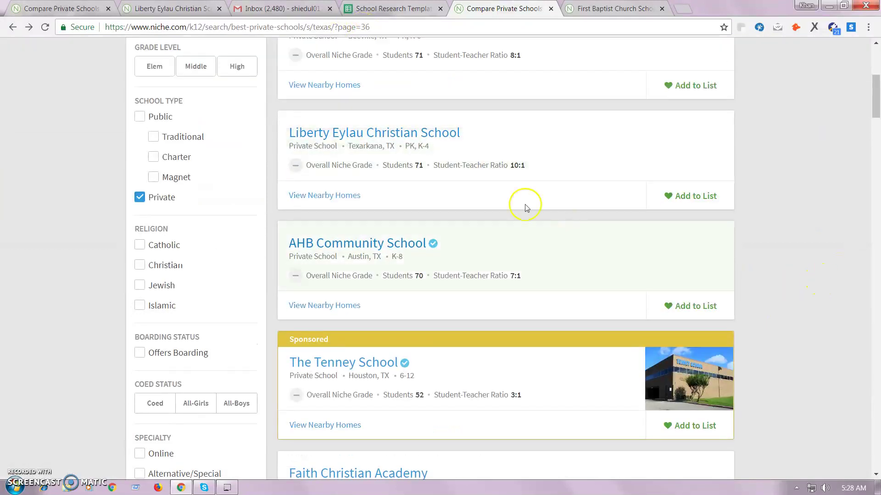
{"action": "scroll", "coordinate": [487, 217], "scroll_direction": "down", "scroll_amount": 4}
{"action": "scroll", "coordinate": [488, 217], "scroll_direction": "down", "scroll_amount": 20}
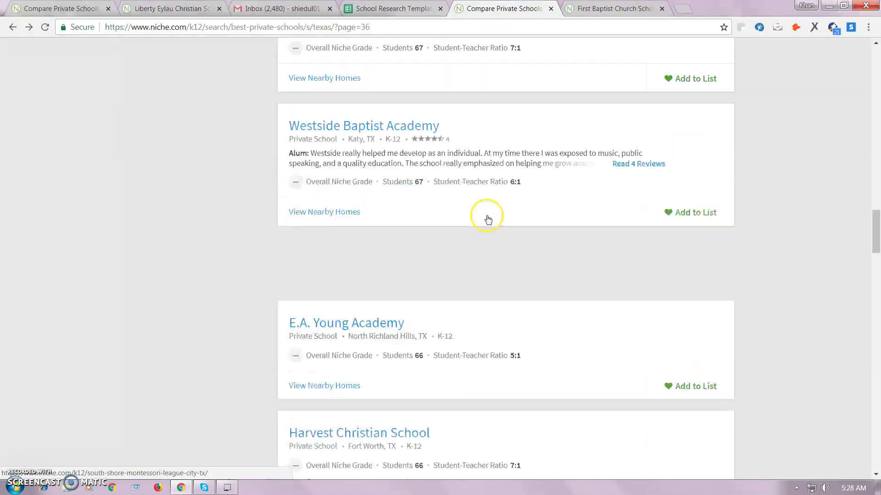
{"action": "scroll", "coordinate": [487, 237], "scroll_direction": "down", "scroll_amount": 20}
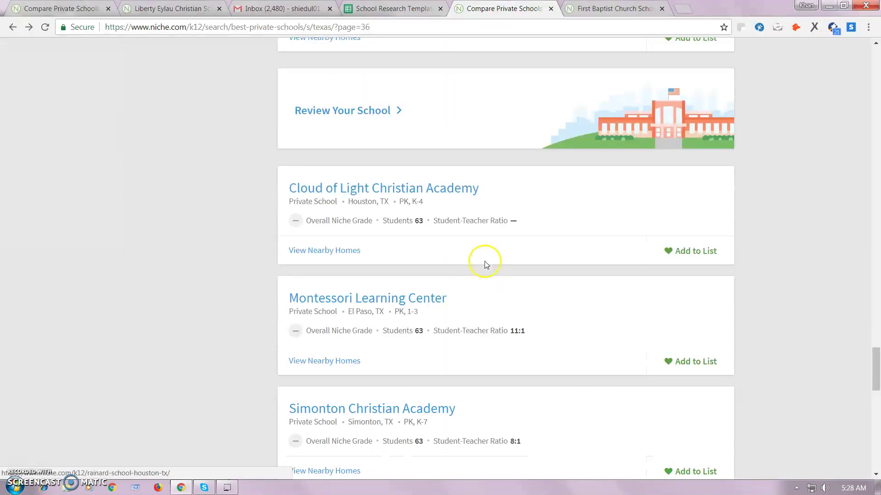
{"action": "scroll", "coordinate": [485, 267], "scroll_direction": "down", "scroll_amount": 6}
{"action": "scroll", "coordinate": [482, 269], "scroll_direction": "up", "scroll_amount": 1}
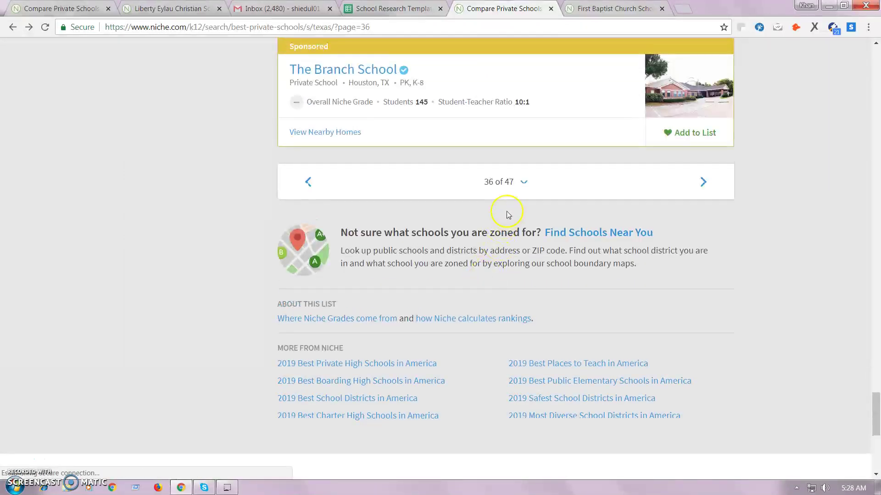
{"action": "left_click", "coordinate": [506, 184]}
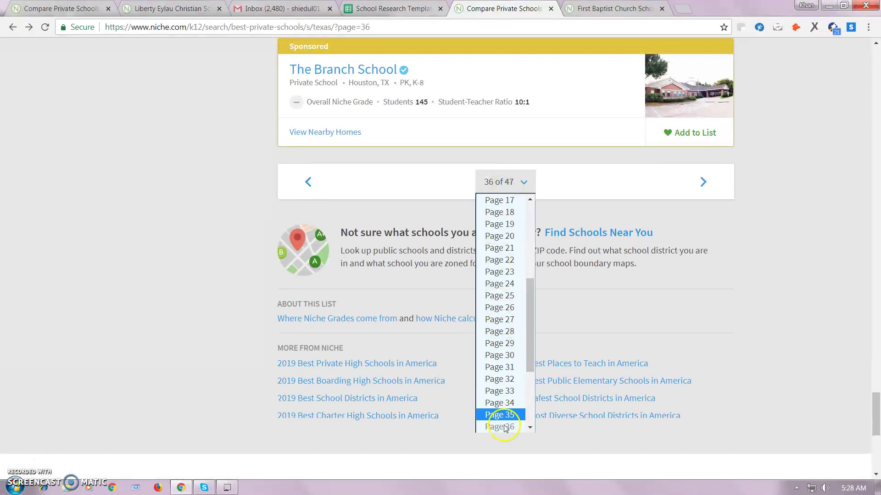
{"action": "scroll", "coordinate": [505, 423], "scroll_direction": "down", "scroll_amount": 3}
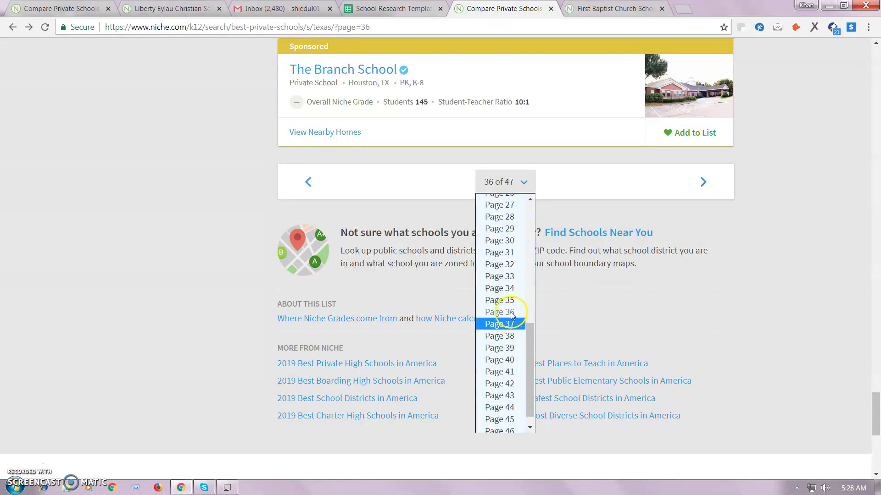
{"action": "left_click", "coordinate": [802, 299]}
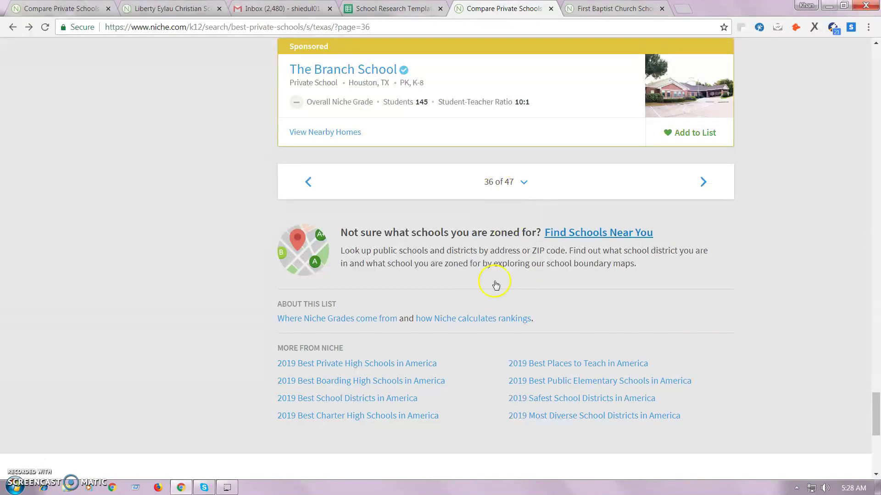
{"action": "scroll", "coordinate": [865, 367], "scroll_direction": "up", "scroll_amount": 3}
{"action": "left_click_drag", "start_coordinate": [876, 390], "coordinate": [876, 57]}
{"action": "scroll", "coordinate": [649, 257], "scroll_direction": "down", "scroll_amount": 1}
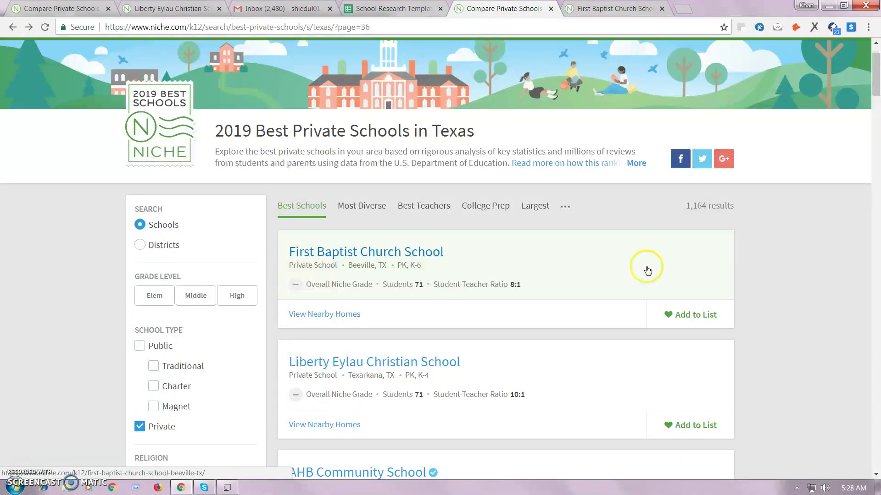
{"action": "scroll", "coordinate": [487, 335], "scroll_direction": "down", "scroll_amount": 2}
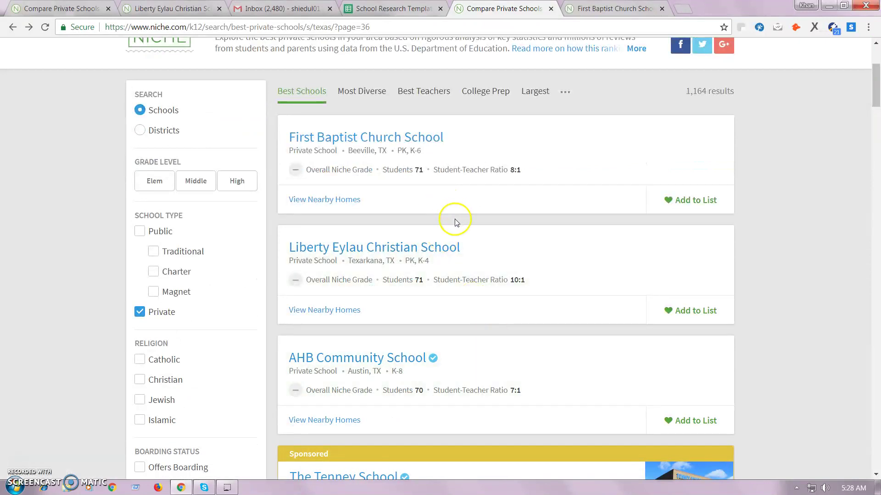
{"action": "scroll", "coordinate": [452, 222], "scroll_direction": "up", "scroll_amount": 1}
{"action": "scroll", "coordinate": [449, 261], "scroll_direction": "down", "scroll_amount": 3}
{"action": "scroll", "coordinate": [431, 231], "scroll_direction": "down", "scroll_amount": 20}
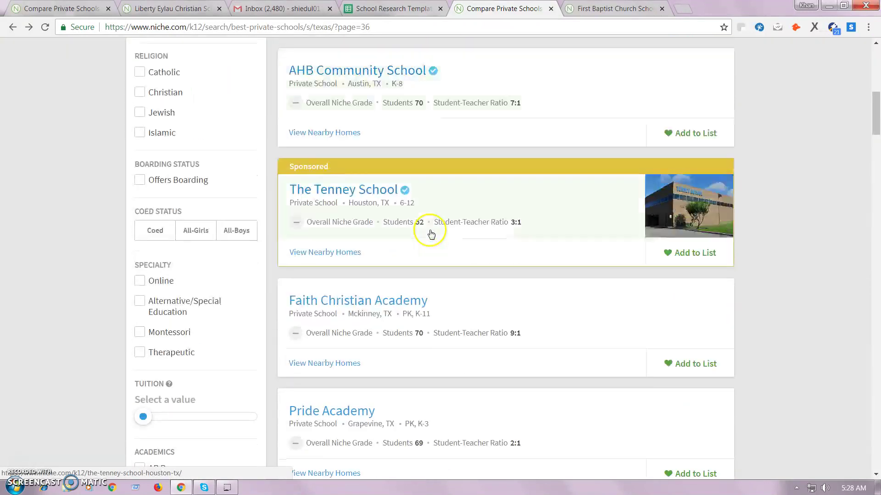
{"action": "scroll", "coordinate": [431, 236], "scroll_direction": "down", "scroll_amount": 7}
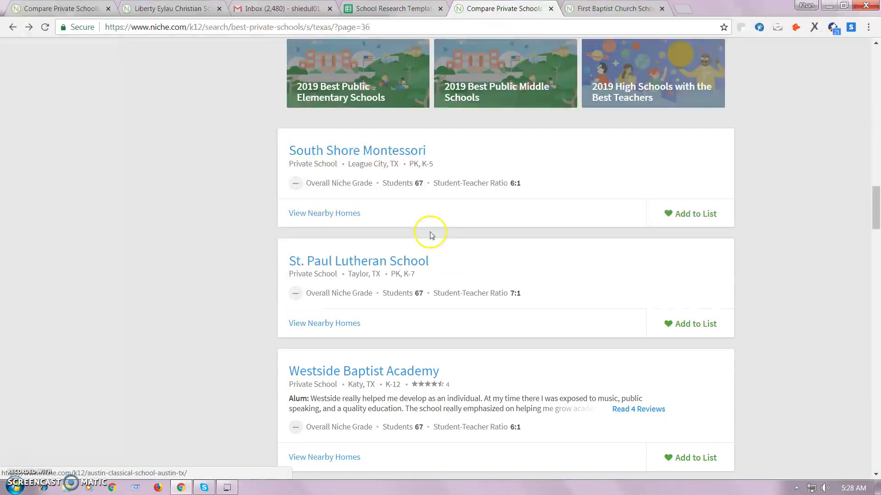
{"action": "scroll", "coordinate": [367, 349], "scroll_direction": "down", "scroll_amount": 2}
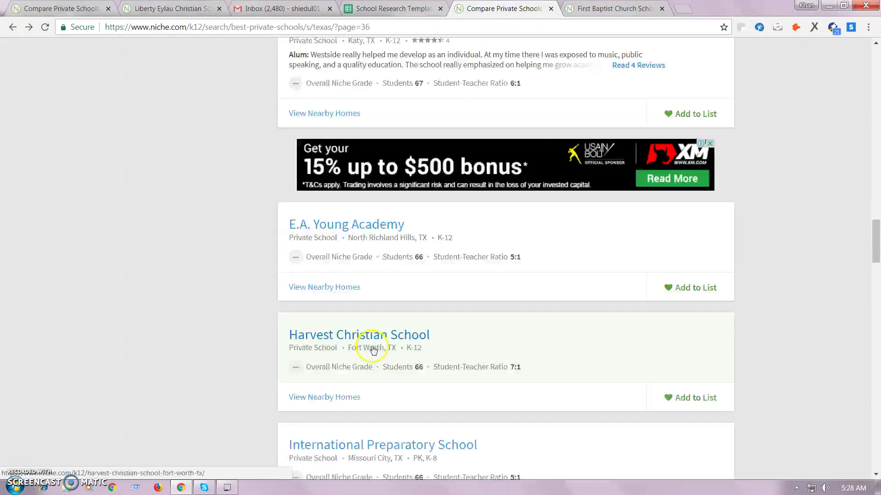
{"action": "scroll", "coordinate": [376, 330], "scroll_direction": "down", "scroll_amount": 2}
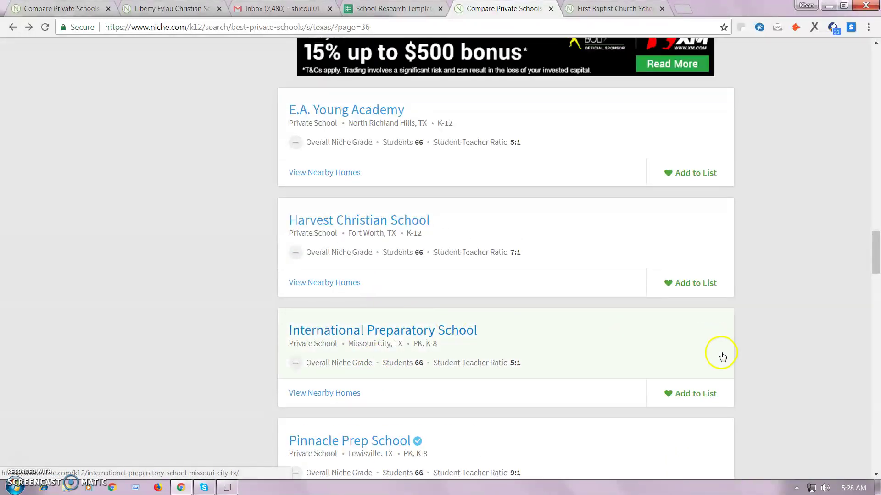
{"action": "left_click", "coordinate": [873, 145]}
{"action": "left_click", "coordinate": [876, 55]}
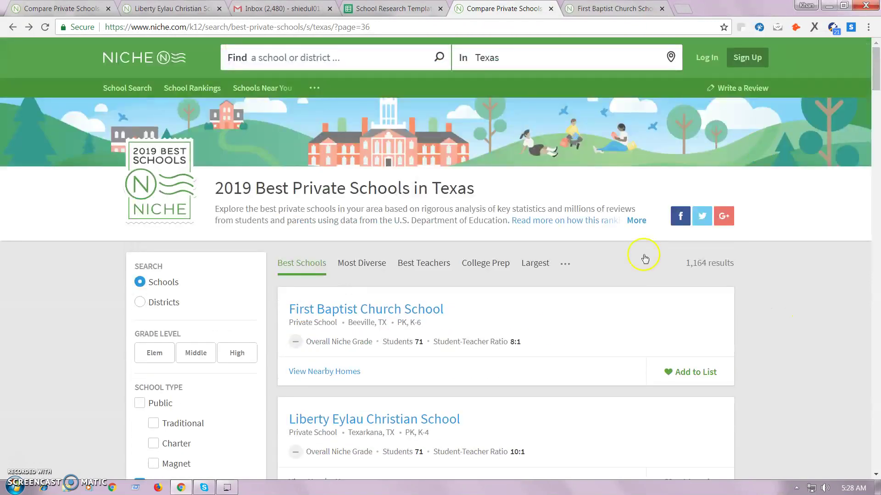
{"action": "scroll", "coordinate": [443, 331], "scroll_direction": "down", "scroll_amount": 3}
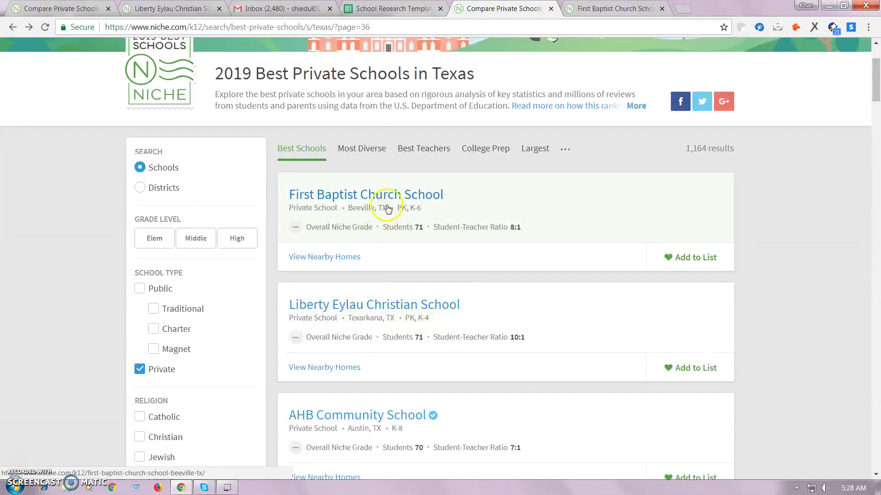
{"action": "scroll", "coordinate": [434, 336], "scroll_direction": "down", "scroll_amount": 10}
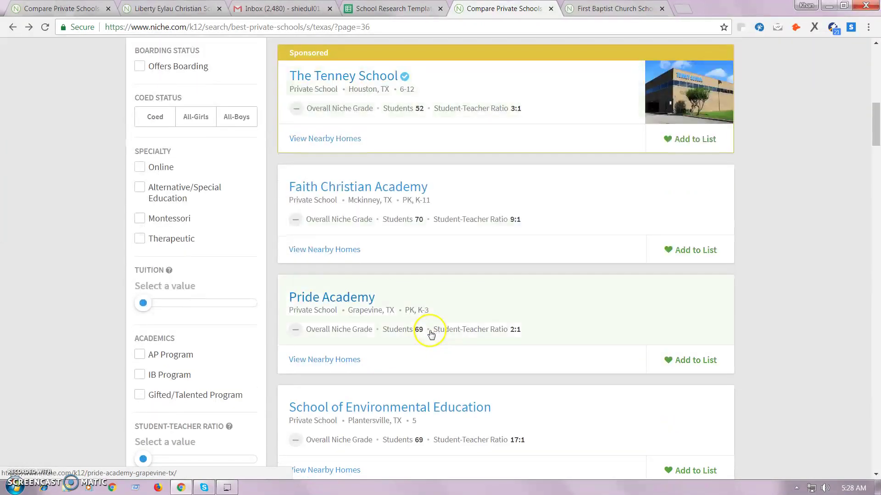
{"action": "scroll", "coordinate": [431, 334], "scroll_direction": "up", "scroll_amount": 3}
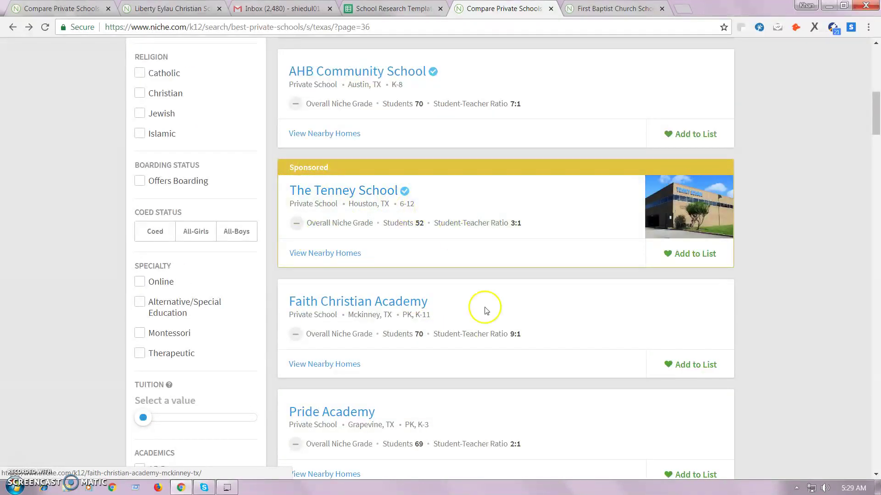
{"action": "scroll", "coordinate": [486, 321], "scroll_direction": "down", "scroll_amount": 9}
{"action": "scroll", "coordinate": [494, 343], "scroll_direction": "down", "scroll_amount": 20}
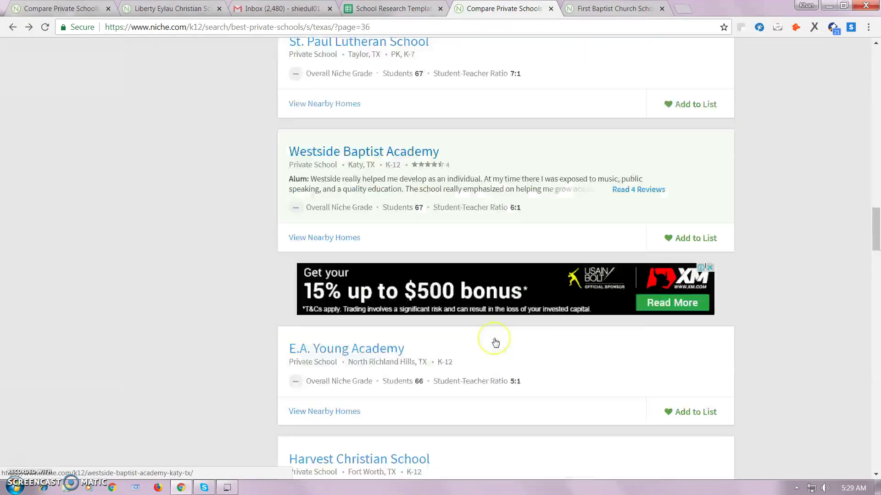
{"action": "scroll", "coordinate": [495, 341], "scroll_direction": "down", "scroll_amount": 20}
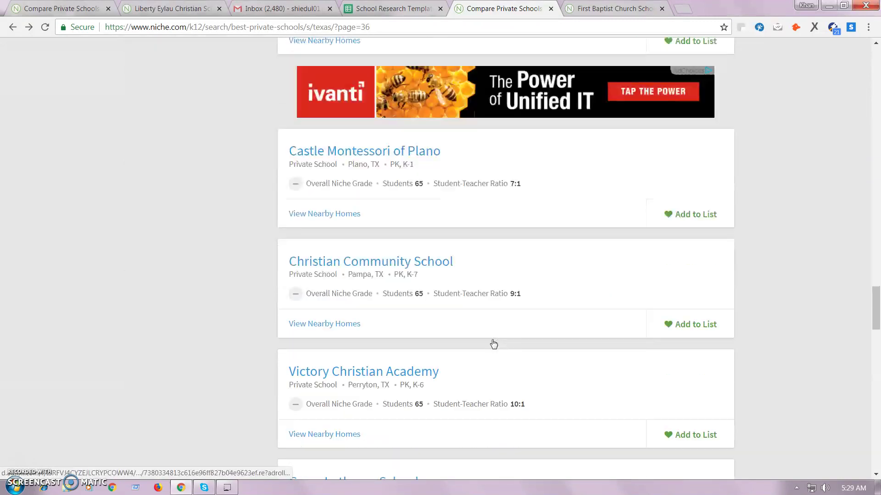
{"action": "scroll", "coordinate": [493, 344], "scroll_direction": "down", "scroll_amount": 7}
{"action": "left_click", "coordinate": [350, 297]}
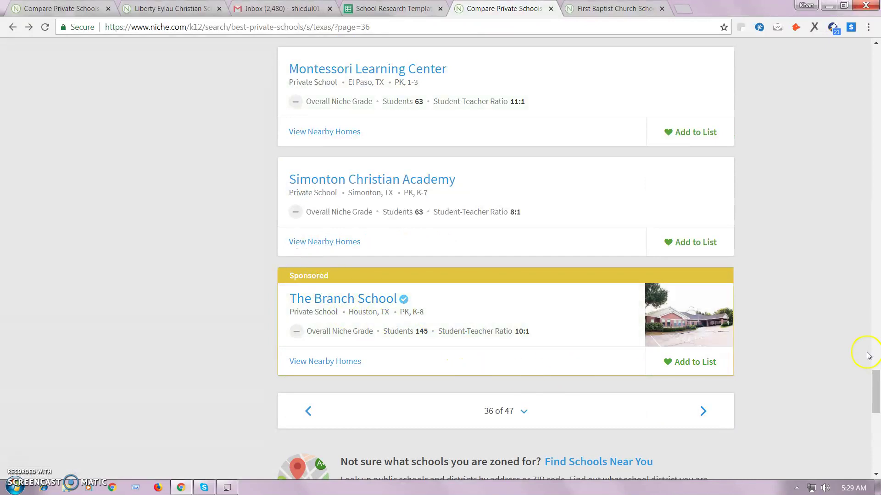
{"action": "left_click_drag", "start_coordinate": [876, 399], "coordinate": [875, 78]}
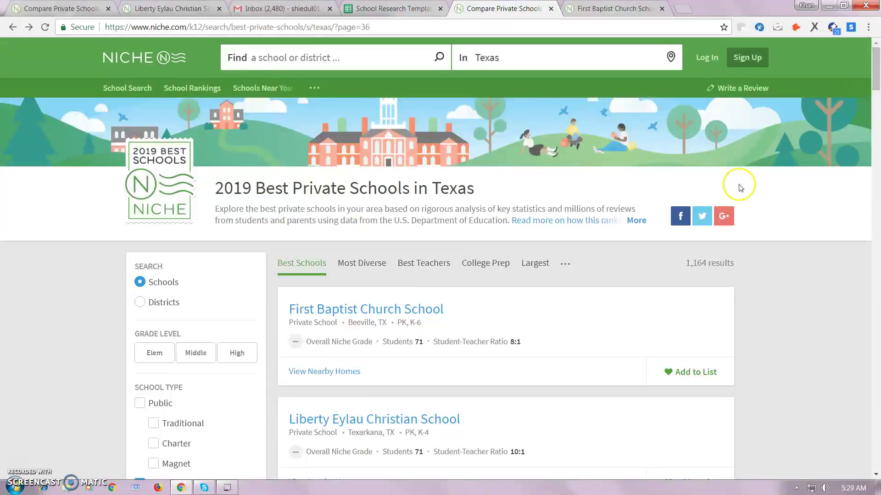
- Open First Baptist Church School's Niche profile in a new tab and select its name
{"action": "right_click", "coordinate": [370, 252]}
{"action": "left_click", "coordinate": [395, 258]}
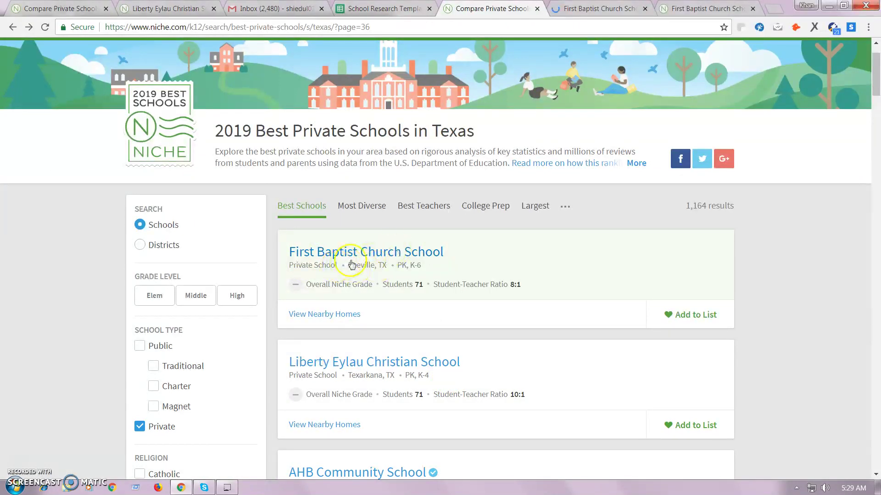
{"action": "scroll", "coordinate": [360, 312], "scroll_direction": "down", "scroll_amount": 1}
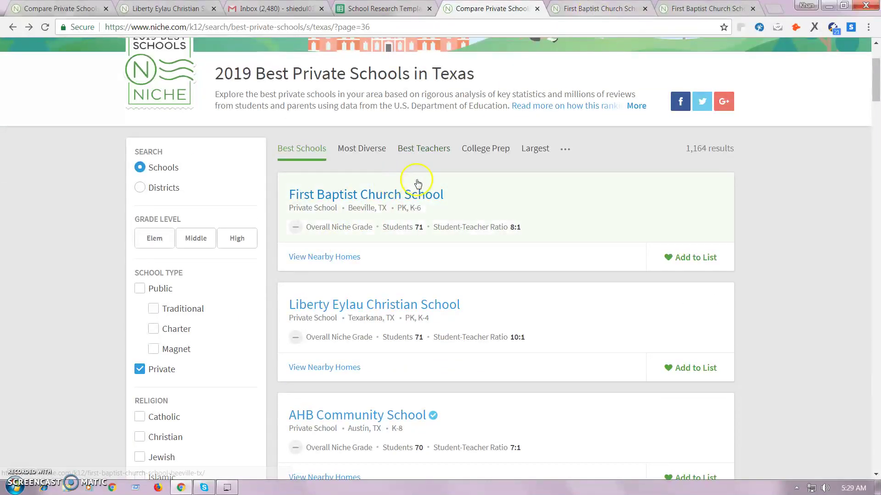
{"action": "right_click", "coordinate": [412, 197]}
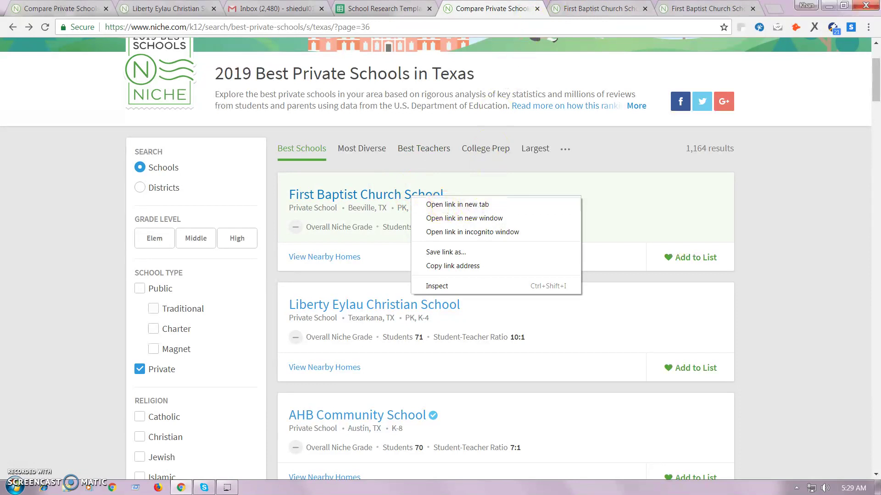
{"action": "key", "text": "Escape"}
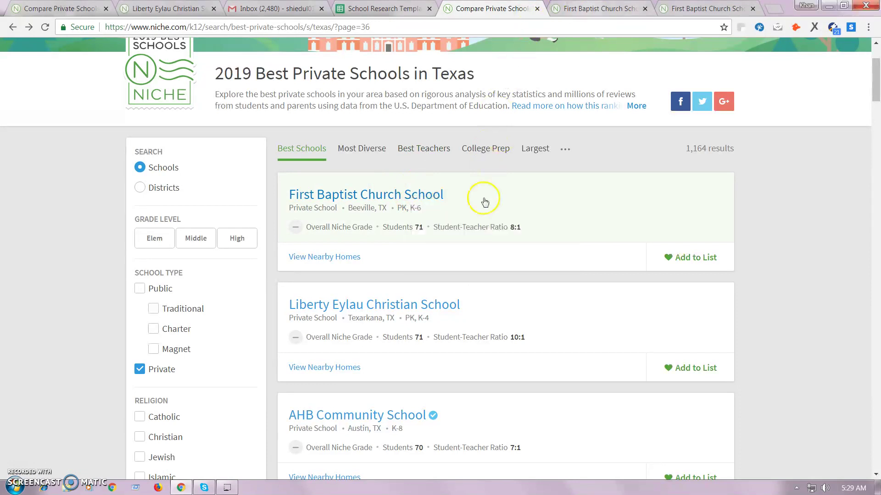
{"action": "left_click", "coordinate": [753, 9]}
{"action": "left_click", "coordinate": [610, 8]}
{"action": "left_click_drag", "start_coordinate": [412, 264], "coordinate": [152, 255]}
{"action": "key", "text": "ctrl+c"}
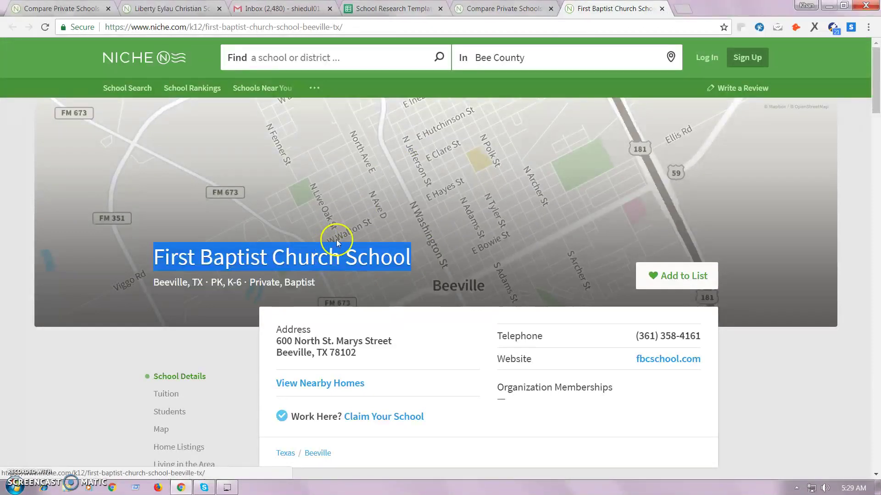
- Check the copied First Baptist Church School name by pasting it into the address bar
{"action": "left_click", "coordinate": [287, 29]}
{"action": "key", "text": "ctrl+v"}
{"action": "triple_click", "coordinate": [201, 30]}
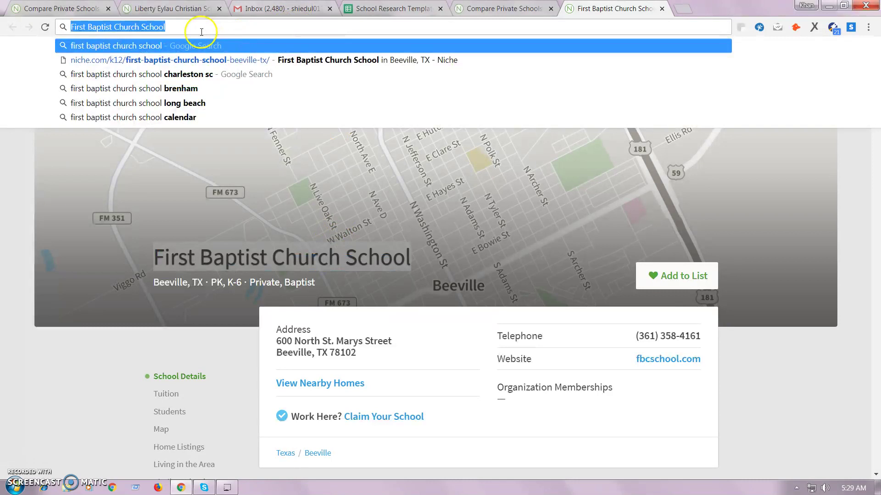
{"action": "key", "text": "Escape"}
- Paste First Baptist Church School into cell A1500 and select B1500 for the address
{"action": "left_click", "coordinate": [388, 9]}
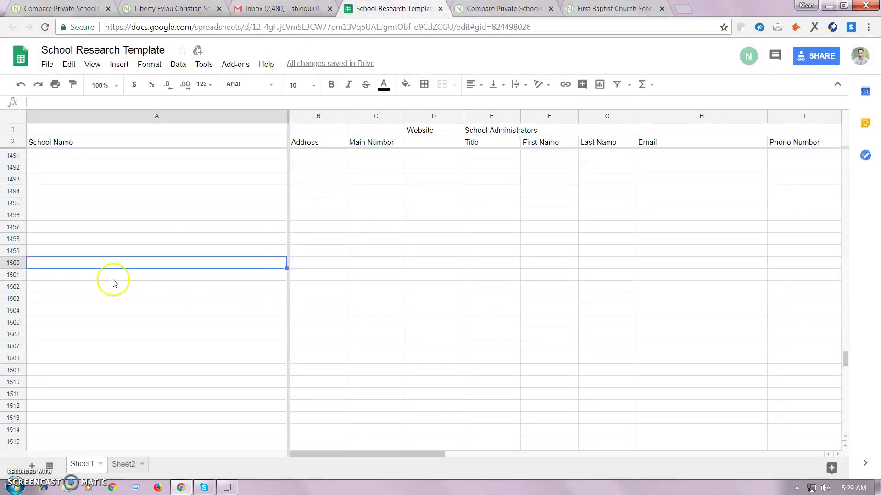
{"action": "left_click", "coordinate": [310, 381]}
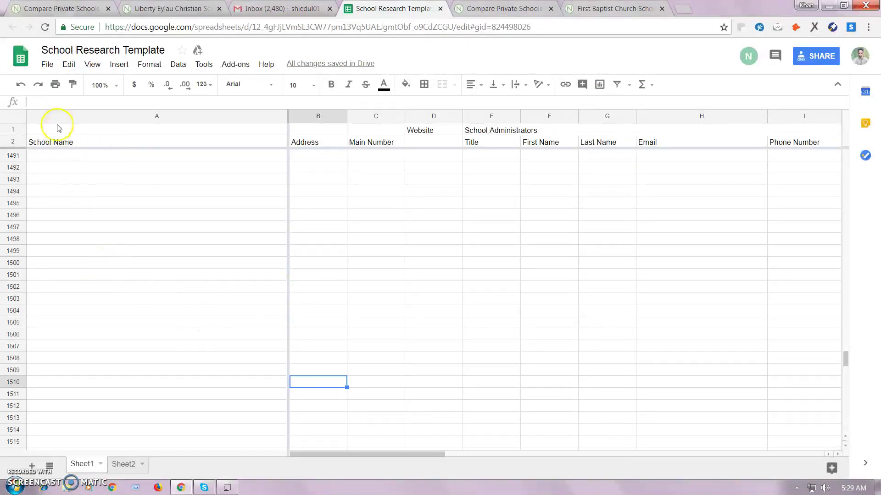
{"action": "left_click", "coordinate": [66, 264]}
{"action": "key", "text": "ctrl+v"}
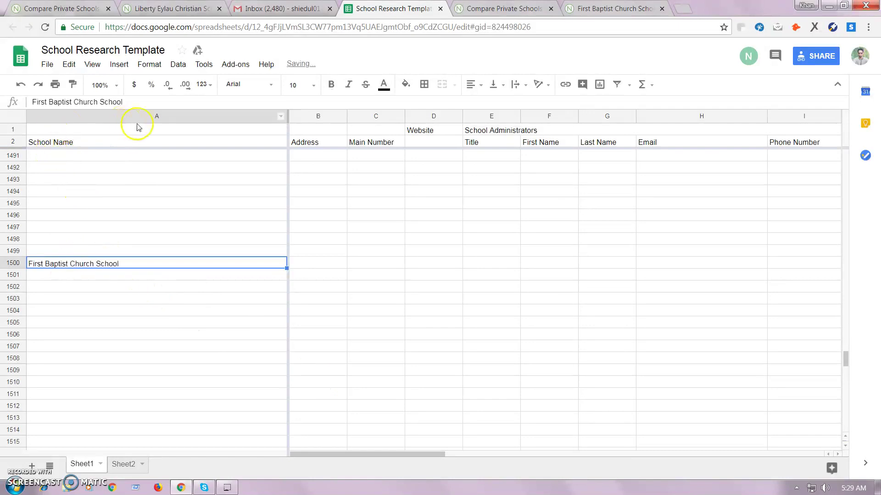
{"action": "left_click", "coordinate": [142, 294]}
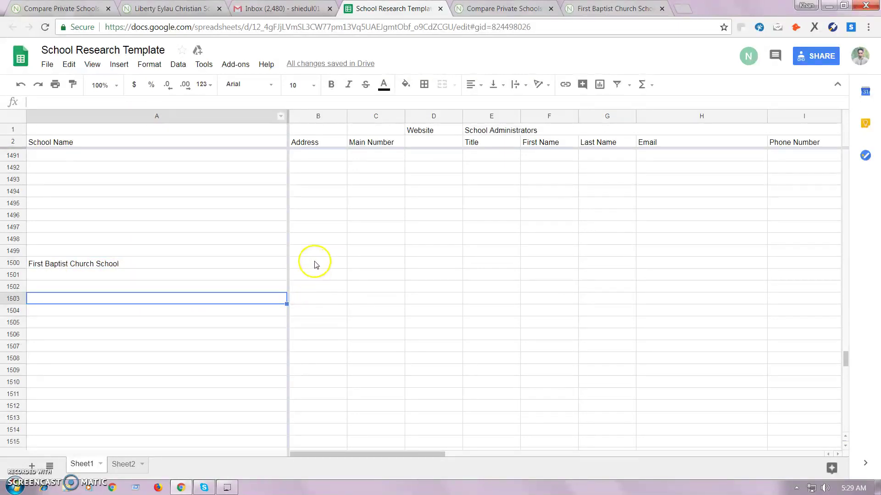
{"action": "left_click", "coordinate": [314, 262]}
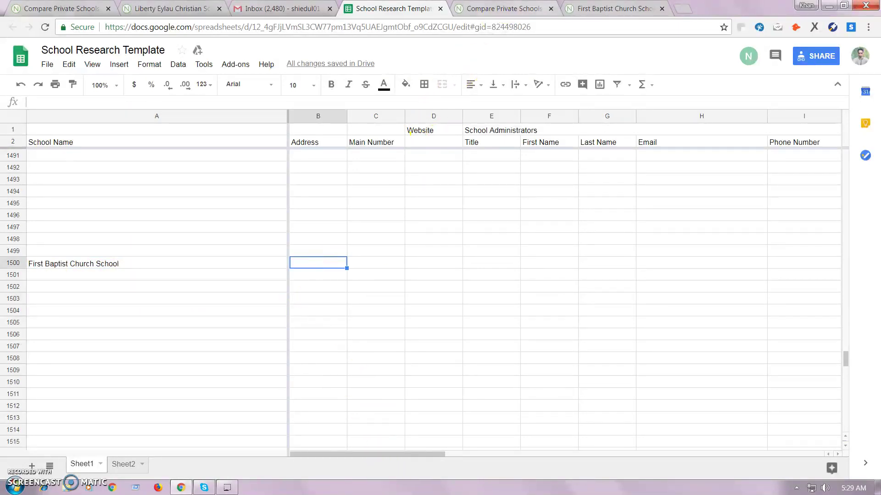
{"action": "left_click", "coordinate": [594, 12]}
- Copy the school's Beeville street address from Niche and paste it into B1500
{"action": "scroll", "coordinate": [270, 408], "scroll_direction": "down", "scroll_amount": 1}
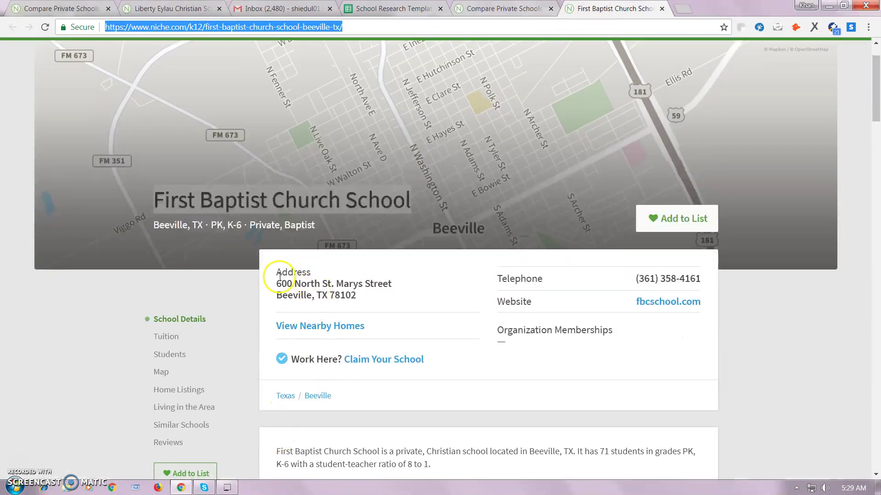
{"action": "left_click_drag", "start_coordinate": [360, 297], "coordinate": [293, 289]}
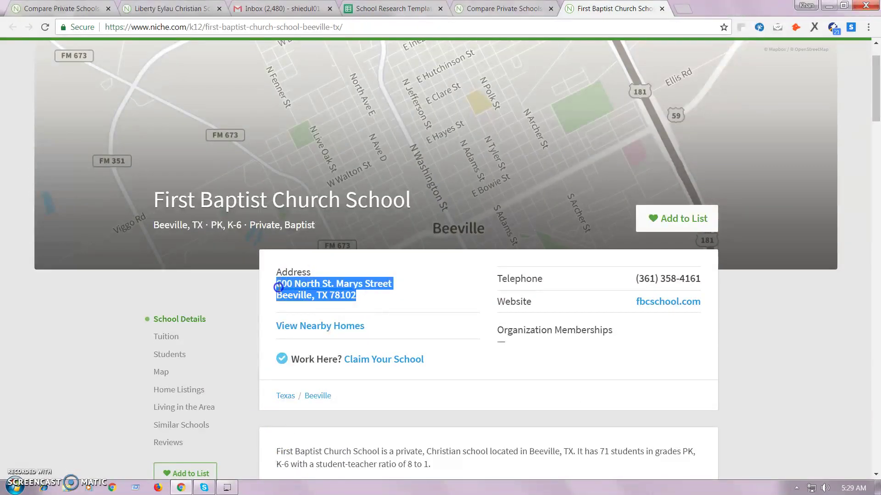
{"action": "left_click", "coordinate": [245, 27]}
{"action": "type", "text": "600 North St. Marys Street Beeville, TX 78102"}
{"action": "key", "text": "ctrl+a"}
{"action": "key", "text": "ctrl+c"}
{"action": "key", "text": "BackSpace"}
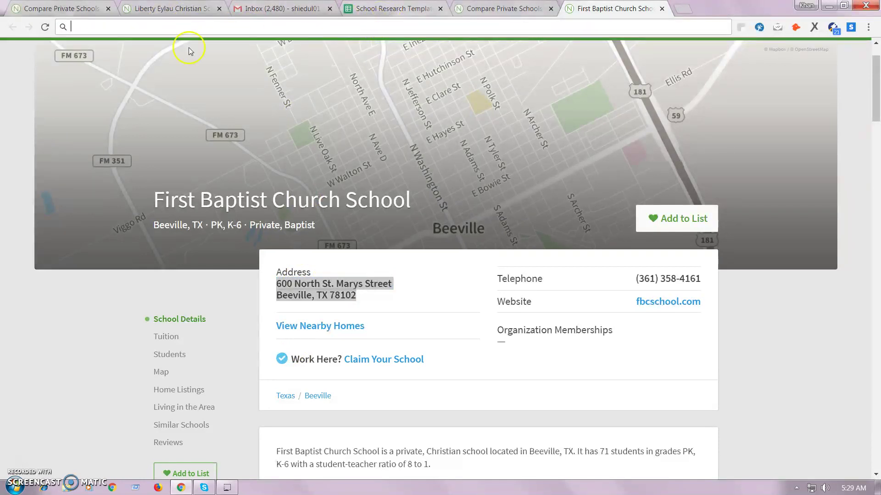
{"action": "key", "text": "ctrl+4"}
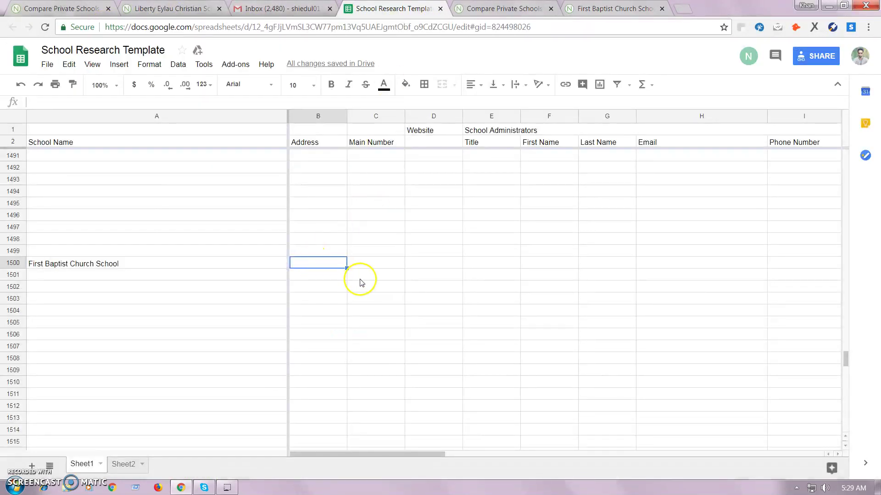
{"action": "key", "text": "ctrl+v"}
{"action": "left_click", "coordinate": [382, 265]}
{"action": "left_click", "coordinate": [331, 269]}
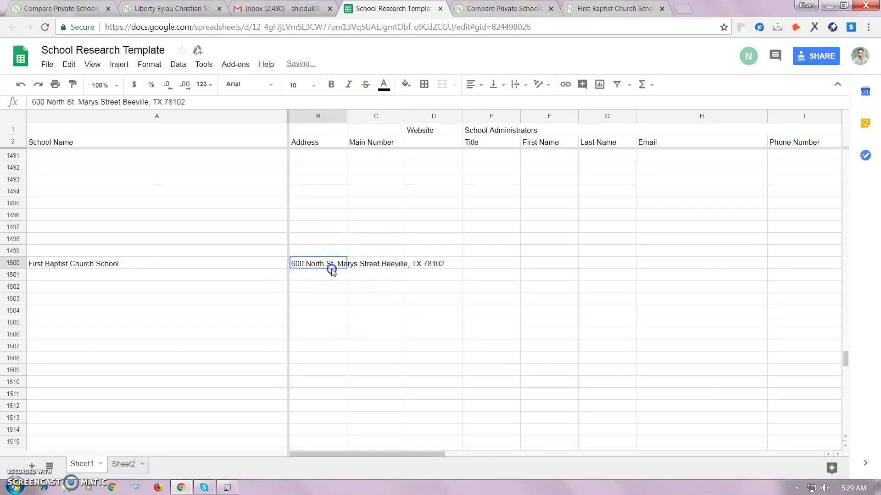
{"action": "left_click", "coordinate": [382, 264]}
{"action": "left_click", "coordinate": [324, 266]}
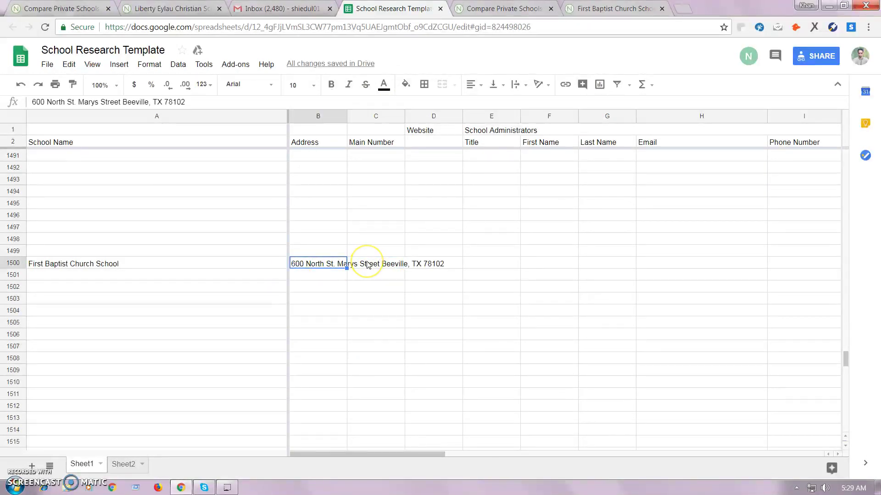
{"action": "left_click", "coordinate": [367, 265]}
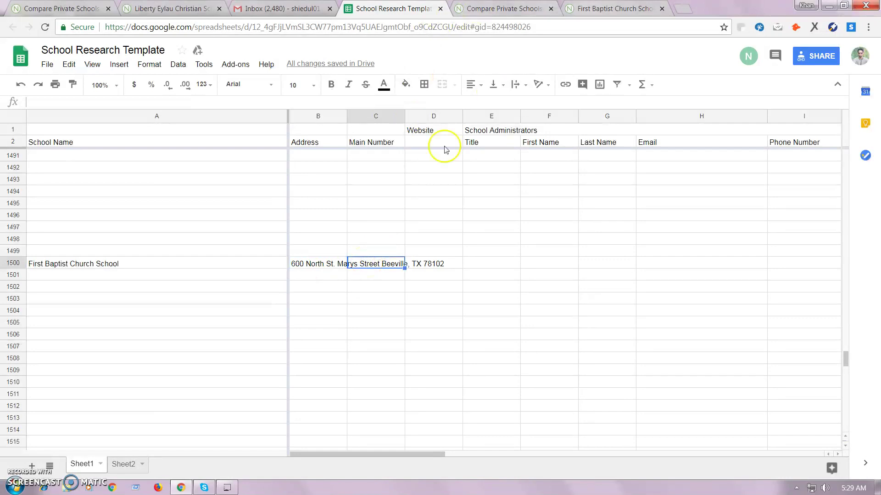
{"action": "key", "text": "ctrl+9"}
{"action": "left_click_drag", "start_coordinate": [700, 279], "coordinate": [653, 279]}
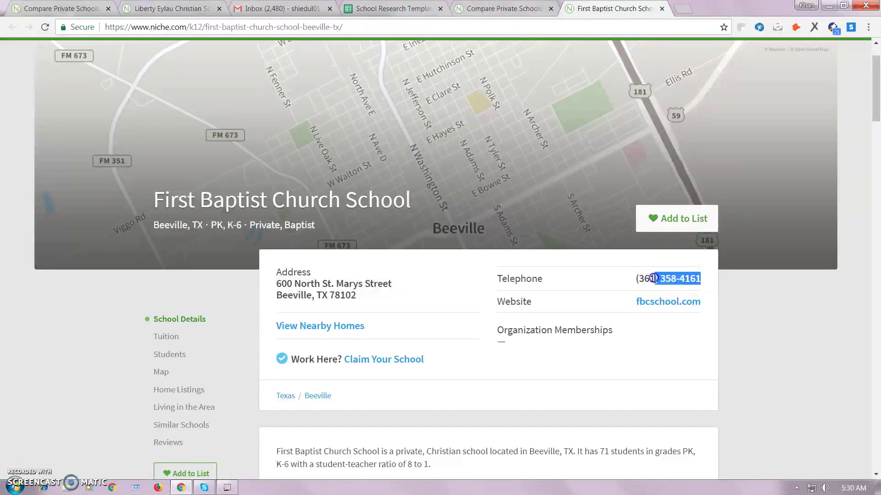
{"action": "right_click", "coordinate": [637, 275]}
{"action": "left_click", "coordinate": [657, 285]}
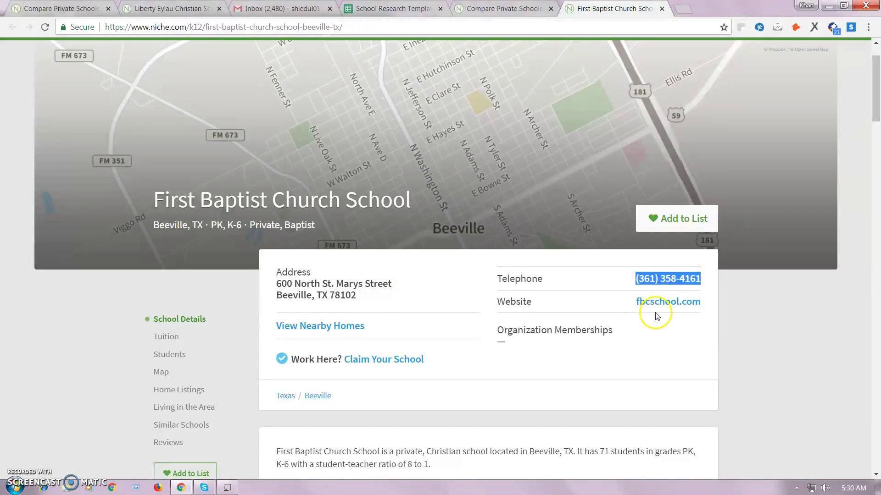
{"action": "key", "text": "ctrl+4"}
{"action": "key", "text": "ctrl+v"}
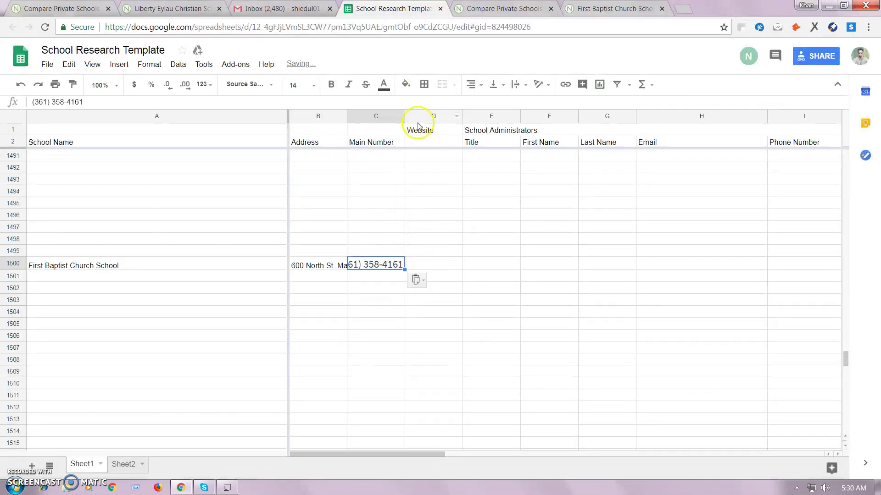
{"action": "left_click", "coordinate": [440, 264]}
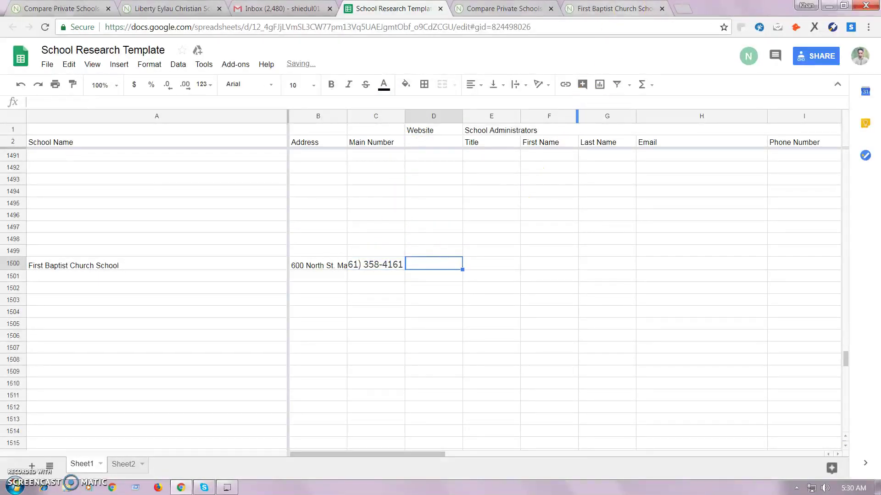
{"action": "key", "text": "ctrl+6"}
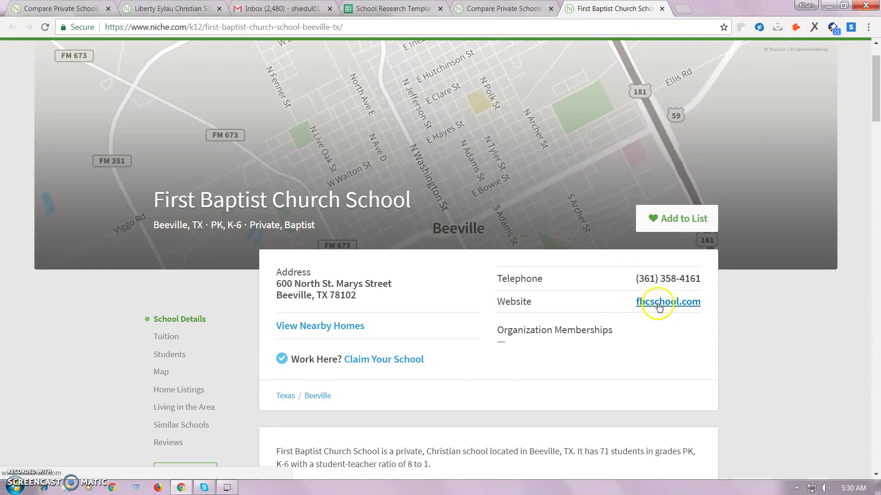
{"action": "right_click", "coordinate": [658, 307]}
{"action": "left_click", "coordinate": [682, 372]}
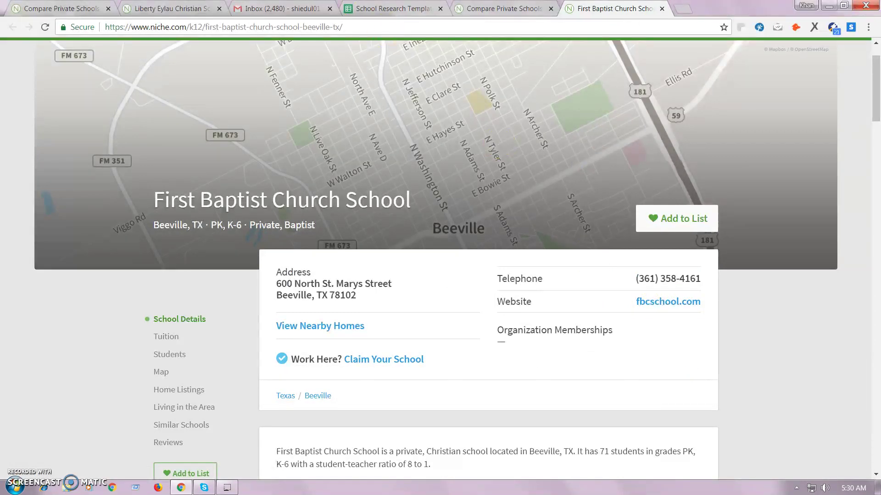
{"action": "right_click", "coordinate": [666, 301]}
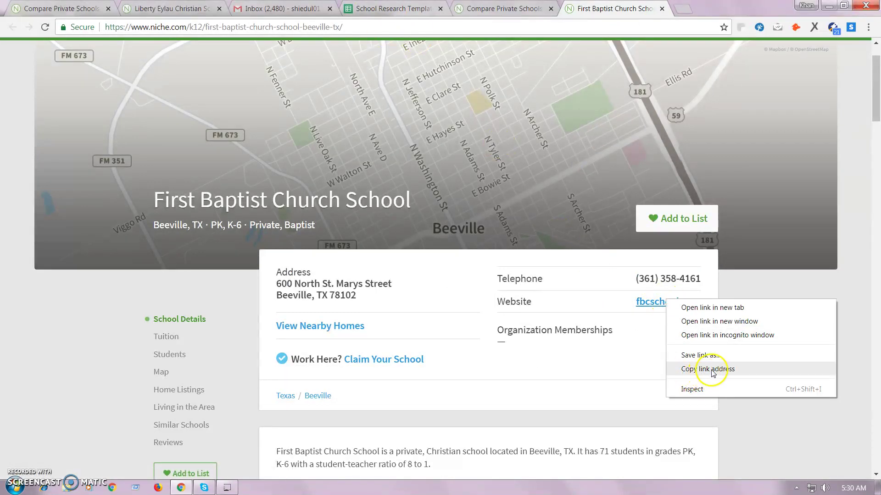
{"action": "left_click", "coordinate": [712, 369]}
{"action": "key", "text": "ctrl+4"}
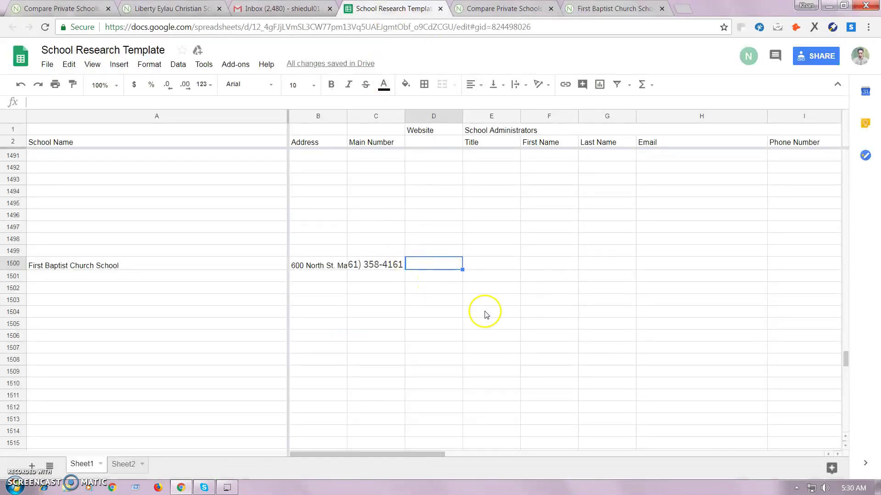
{"action": "key", "text": "ctrl+v"}
{"action": "left_click", "coordinate": [545, 309]}
{"action": "left_click", "coordinate": [429, 268]}
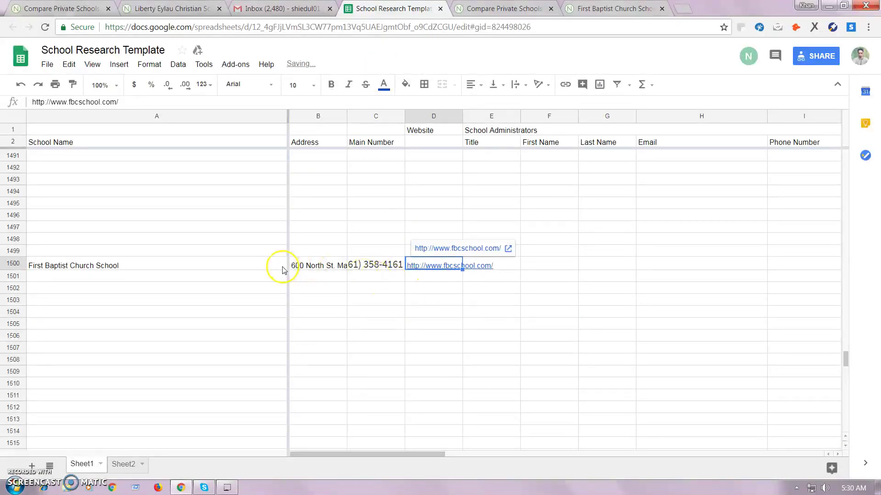
- Review row 1500, select A1501, and return to Niche's Texas private schools list
{"action": "left_click", "coordinate": [119, 267]}
{"action": "left_click", "coordinate": [129, 284]}
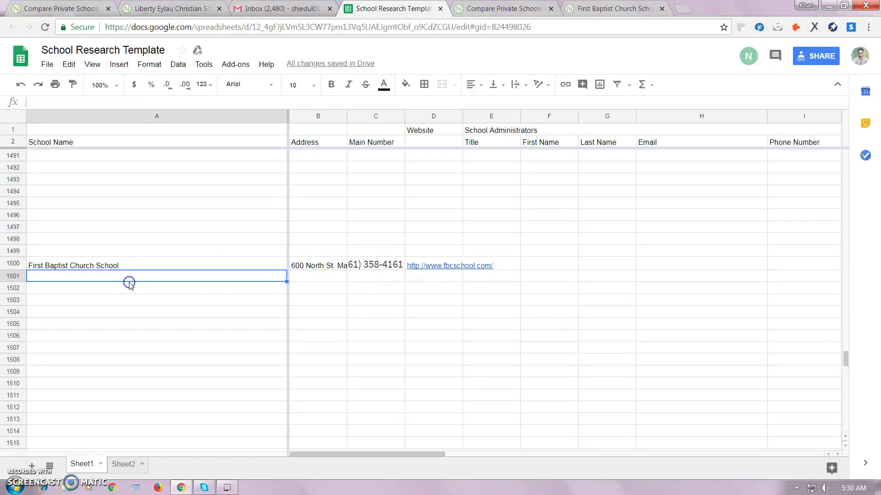
{"action": "left_click", "coordinate": [330, 280]}
{"action": "left_click", "coordinate": [374, 280]}
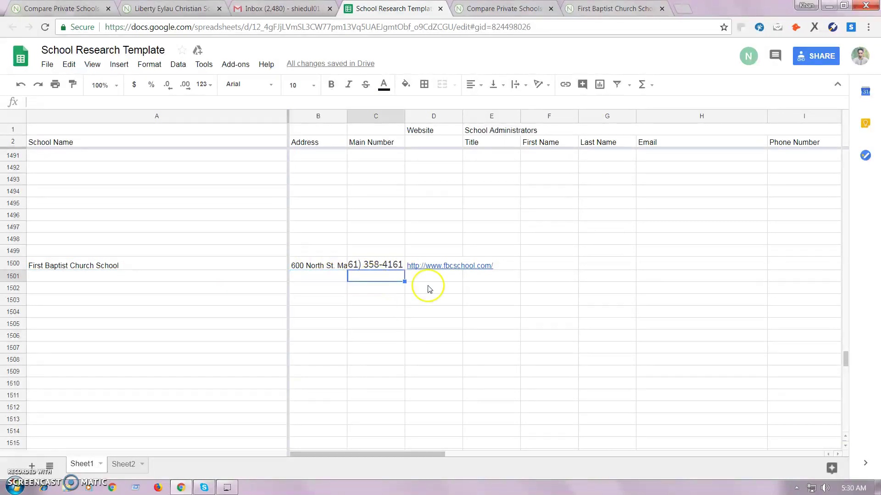
{"action": "left_click", "coordinate": [446, 282]}
{"action": "left_click", "coordinate": [393, 288]}
{"action": "left_click", "coordinate": [344, 288]}
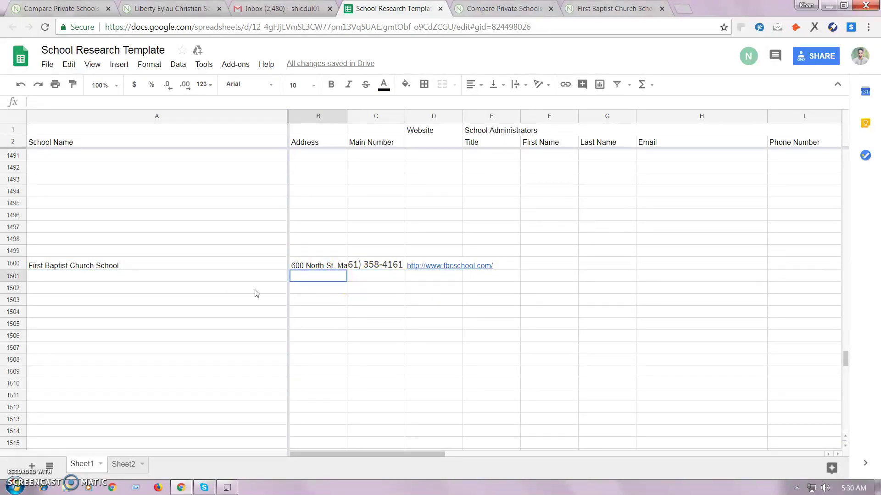
{"action": "left_click", "coordinate": [209, 276]}
{"action": "key", "text": "ctrl+Tab"}
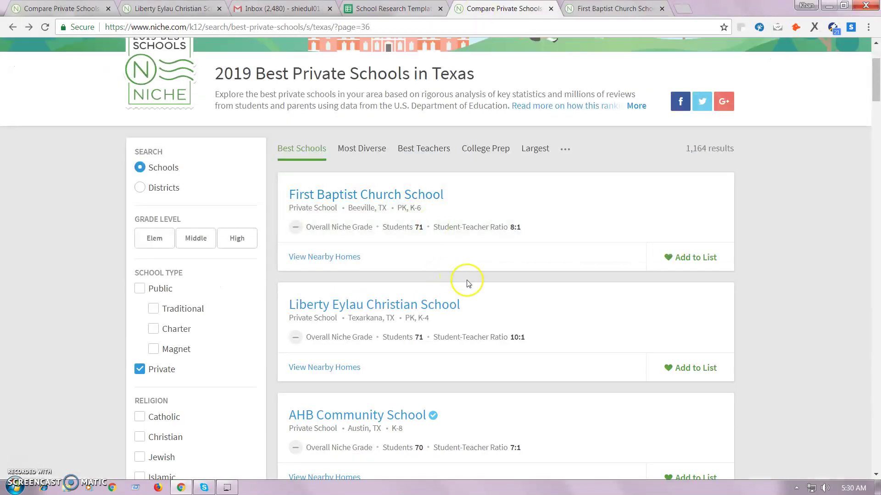
- Open Liberty Eylau Christian School's Niche profile and close the First Baptist Church School page
{"action": "scroll", "coordinate": [467, 283], "scroll_direction": "down", "scroll_amount": 1}
{"action": "right_click", "coordinate": [387, 249]}
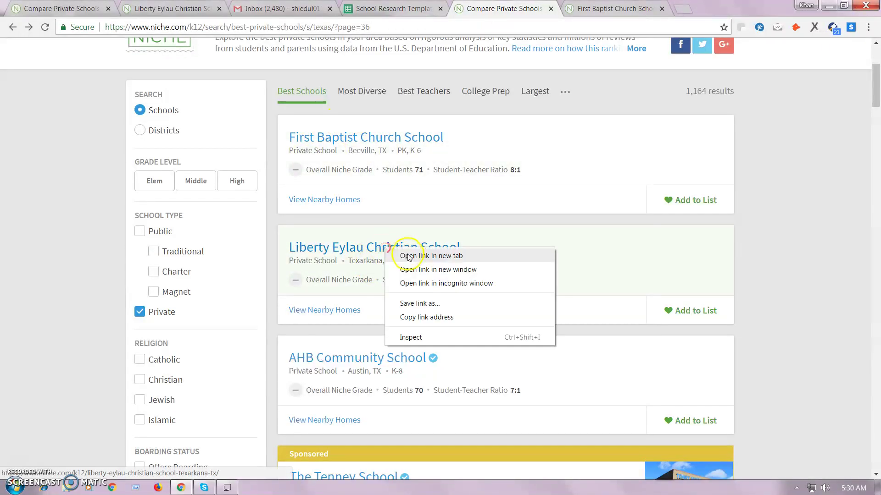
{"action": "left_click", "coordinate": [408, 256]}
{"action": "left_click", "coordinate": [754, 11]}
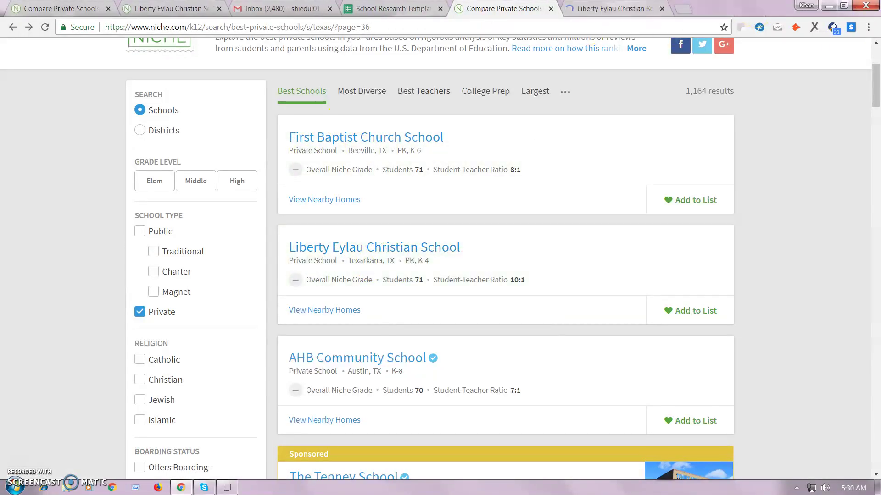
{"action": "key", "text": "ctrl+Tab"}
{"action": "key", "text": "ctrl+shift+Tab"}
{"action": "key", "text": "ctrl+shift+Tab"}
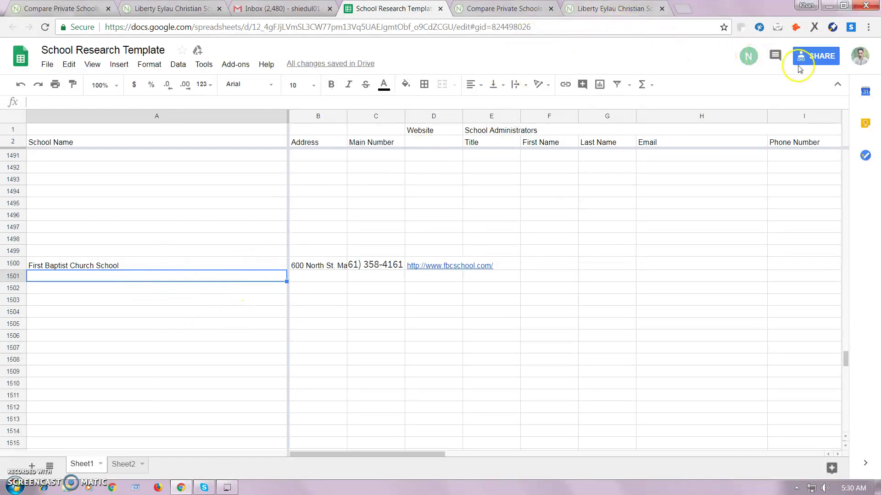
{"action": "left_click", "coordinate": [596, 8]}
- Copy the name Liberty Eylau Christian School into cell A1501
{"action": "left_click_drag", "start_coordinate": [440, 258], "coordinate": [153, 260]}
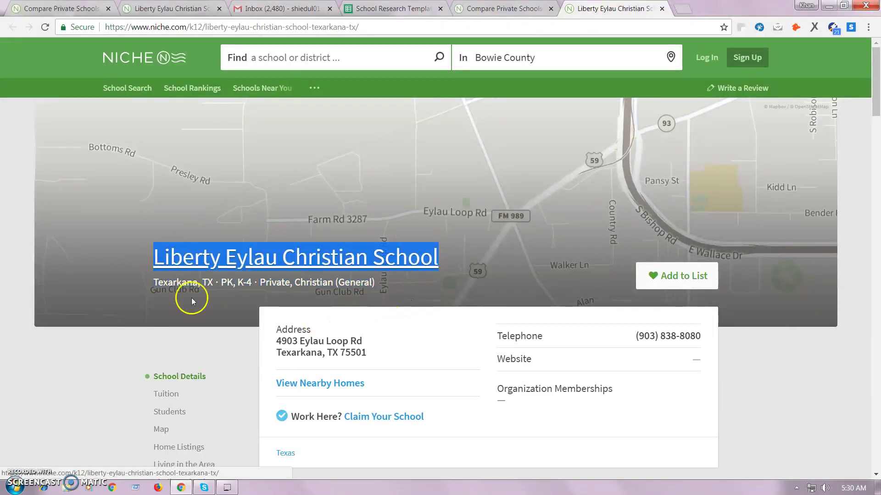
{"action": "left_click", "coordinate": [366, 27]}
{"action": "key", "text": "BackSpace"}
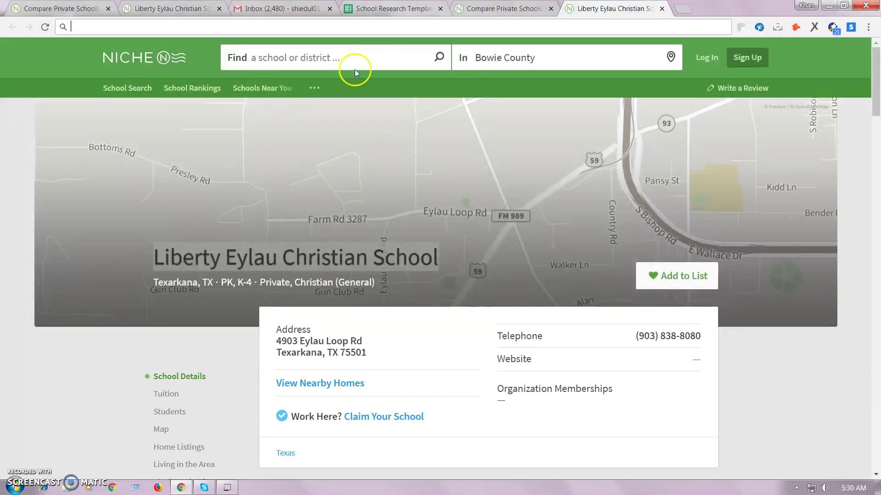
{"action": "key", "text": "ctrl+4"}
{"action": "key", "text": "ctrl+v"}
{"action": "left_click", "coordinate": [338, 276]}
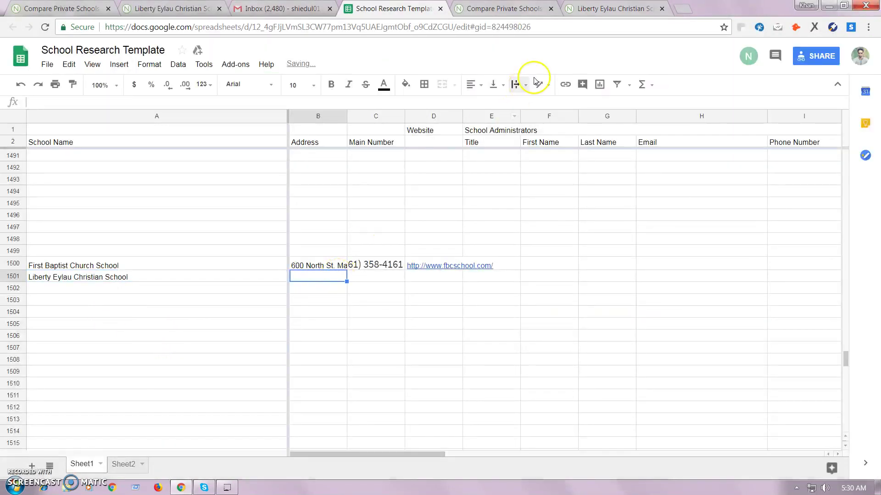
{"action": "key", "text": "ctrl+6"}
{"action": "left_click_drag", "start_coordinate": [368, 362], "coordinate": [302, 343]}
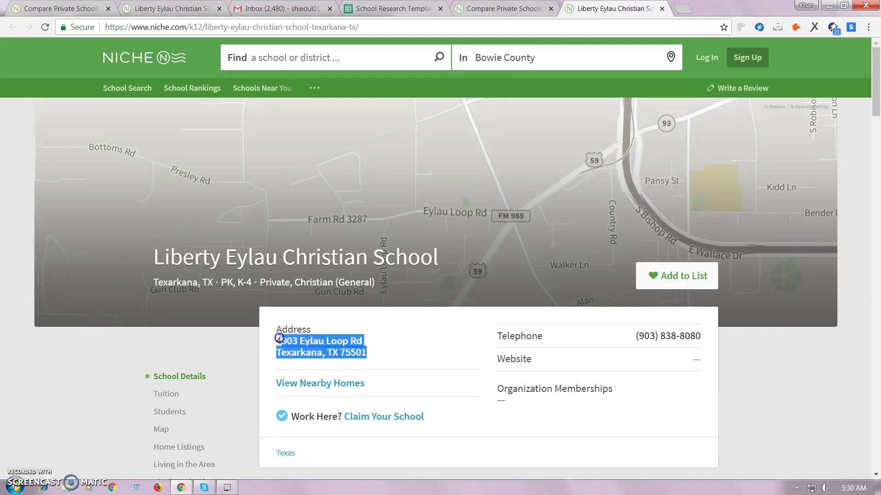
{"action": "left_click", "coordinate": [374, 20]}
{"action": "key", "text": "ctrl+v"}
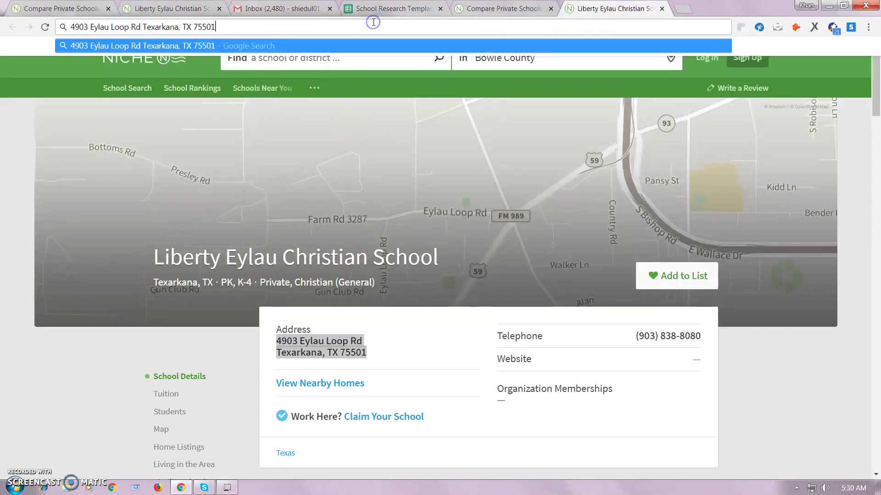
{"action": "key", "text": "ctrl+4"}
{"action": "key", "text": "ctrl+v"}
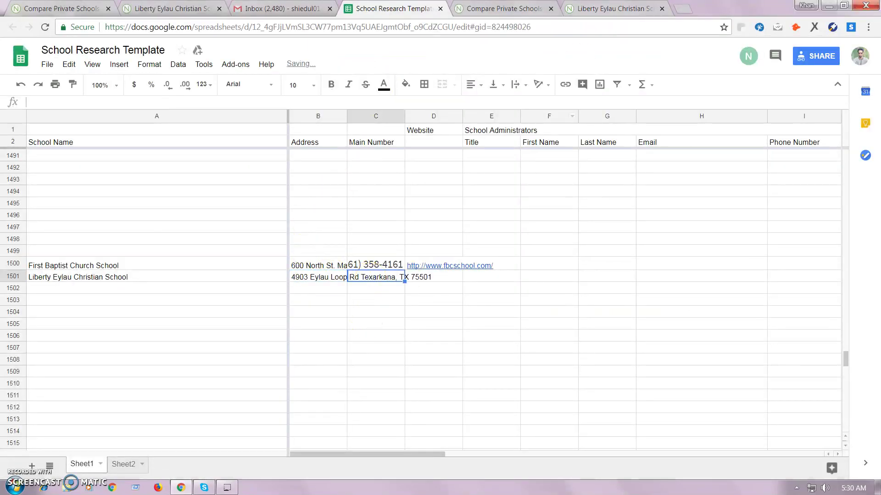
{"action": "key", "text": "ctrl+6"}
{"action": "left_click_drag", "start_coordinate": [718, 336], "coordinate": [638, 335]}
{"action": "triple_click", "coordinate": [635, 340]}
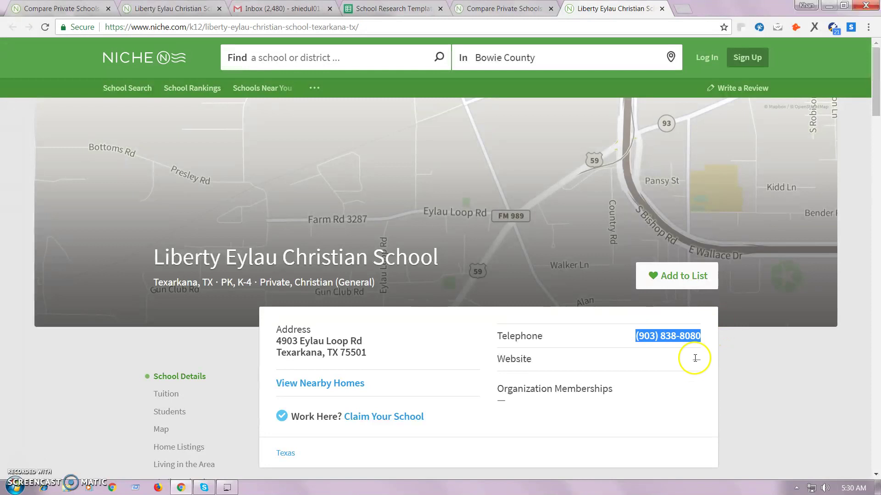
{"action": "key", "text": "ctrl+4"}
{"action": "key", "text": "ctrl+v"}
{"action": "left_click", "coordinate": [439, 314]}
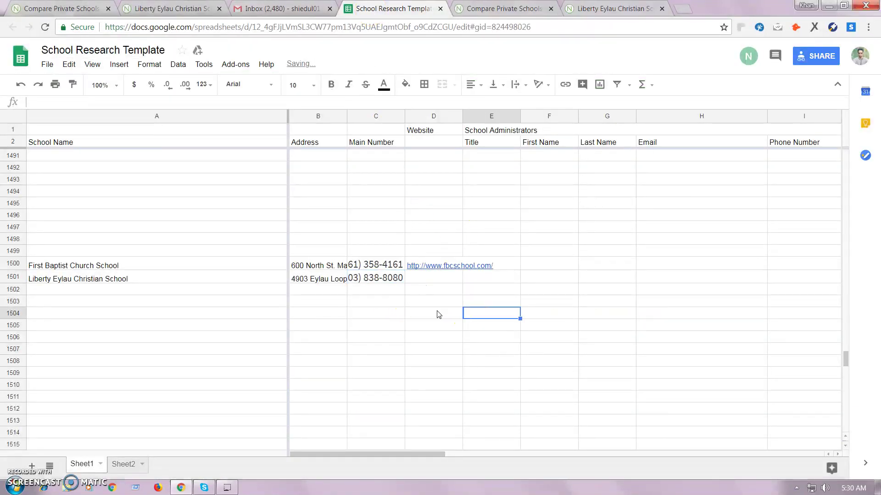
{"action": "left_click", "coordinate": [110, 295]}
- Open AHB Community School's Niche profile and close the Liberty Eylau Christian School page
{"action": "key", "text": "ctrl+5"}
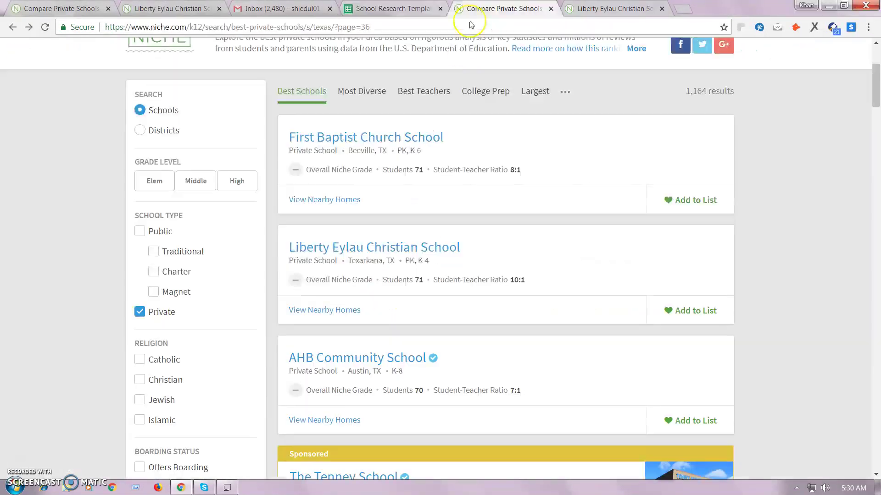
{"action": "scroll", "coordinate": [421, 299], "scroll_direction": "down", "scroll_amount": 1}
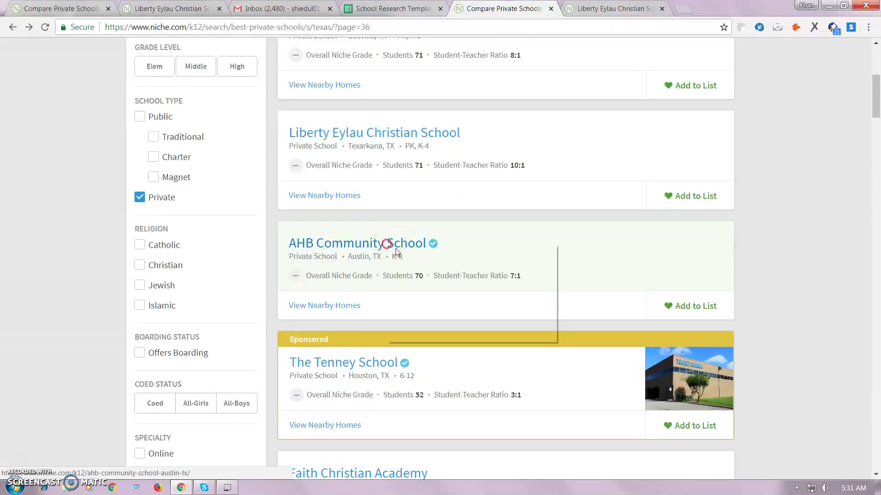
{"action": "left_click", "coordinate": [399, 243], "text": "ctrl"}
{"action": "key", "text": "ctrl+6"}
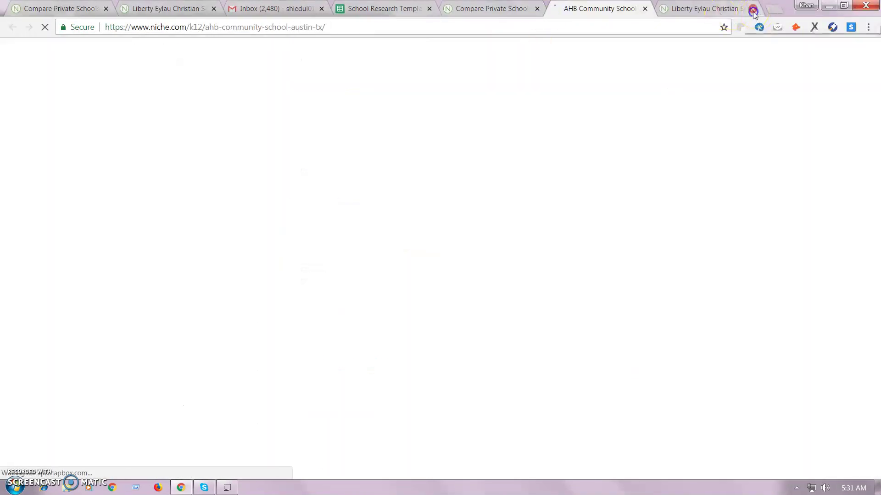
{"action": "left_click", "coordinate": [752, 9]}
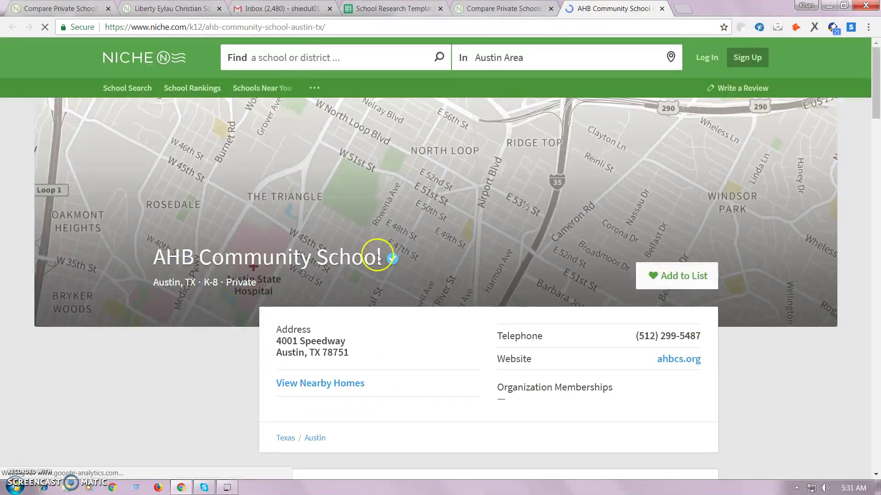
- Copy the cleaned-up name AHB Community School into cell A1502
{"action": "left_click_drag", "start_coordinate": [383, 256], "coordinate": [112, 225]}
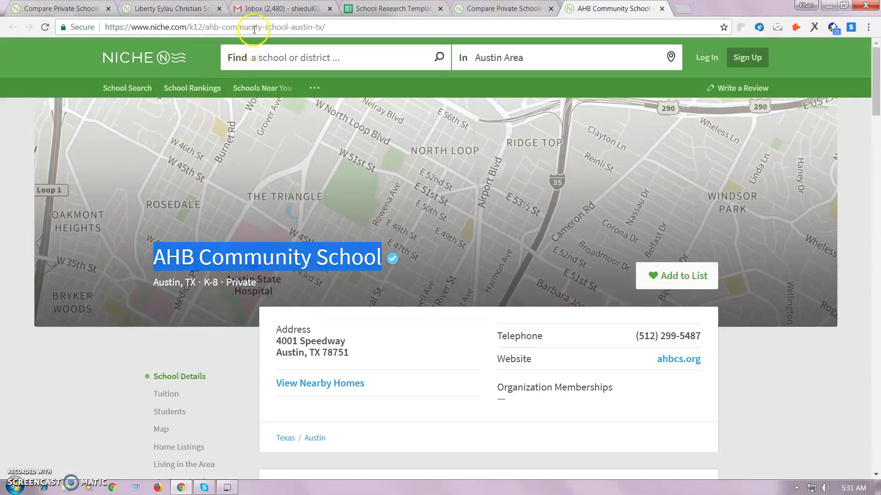
{"action": "left_click_drag", "start_coordinate": [254, 29], "coordinate": [254, 27]}
{"action": "left_click_drag", "start_coordinate": [160, 27], "coordinate": [415, 46]}
{"action": "key", "text": "BackSpace"}
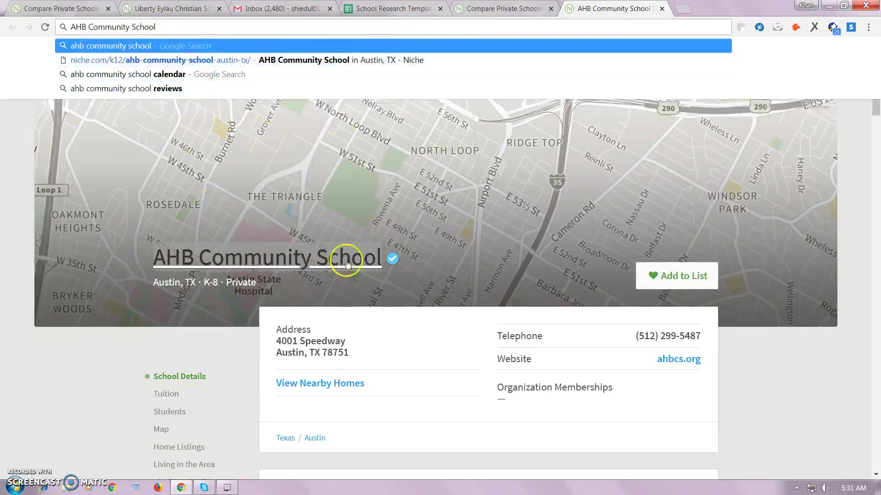
{"action": "key", "text": "ctrl+a"}
{"action": "key", "text": "ctrl+c"}
{"action": "key", "text": "Escape"}
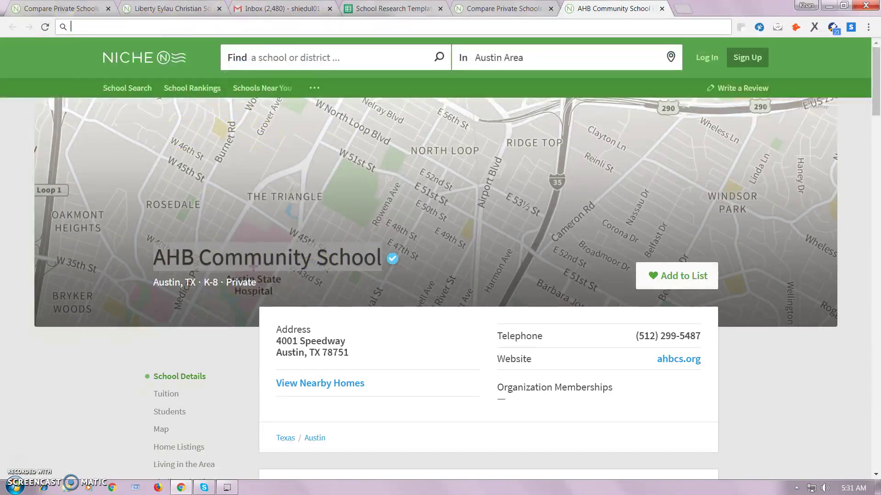
{"action": "left_click", "coordinate": [389, 8]}
{"action": "key", "text": "ctrl+v"}
{"action": "key", "text": "Tab"}
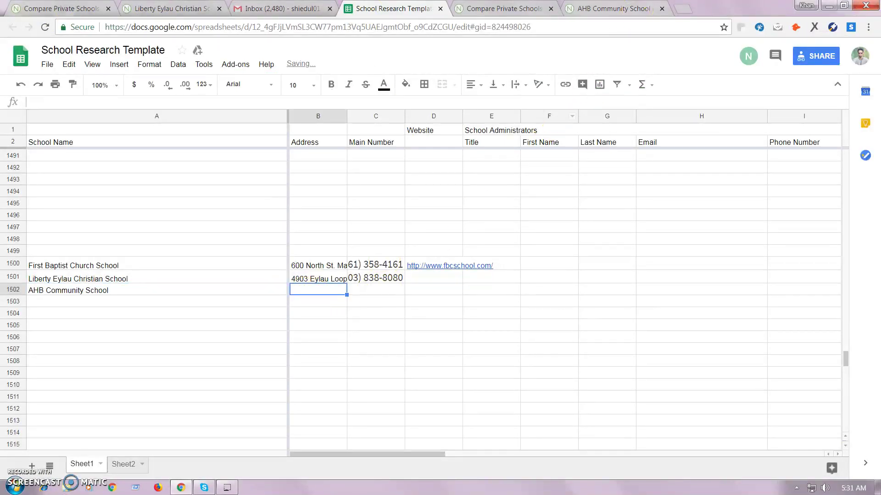
{"action": "left_click", "coordinate": [613, 8]}
{"action": "scroll", "coordinate": [409, 376], "scroll_direction": "down", "scroll_amount": 4}
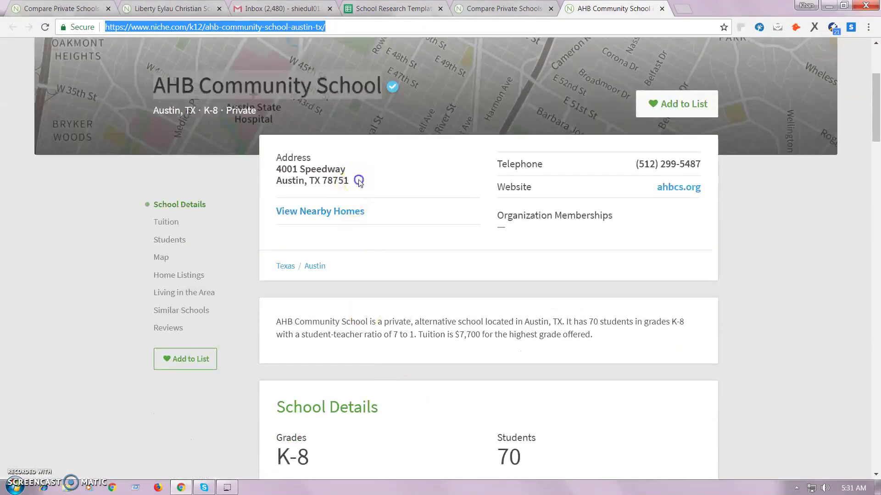
{"action": "left_click_drag", "start_coordinate": [359, 182], "coordinate": [279, 168]}
{"action": "key", "text": "ctrl+c"}
{"action": "left_click", "coordinate": [289, 27]}
{"action": "key", "text": "ctrl+v"}
{"action": "key", "text": "ctrl+a"}
{"action": "key", "text": "ctrl+x"}
{"action": "left_click", "coordinate": [386, 9]}
{"action": "key", "text": "ctrl+v"}
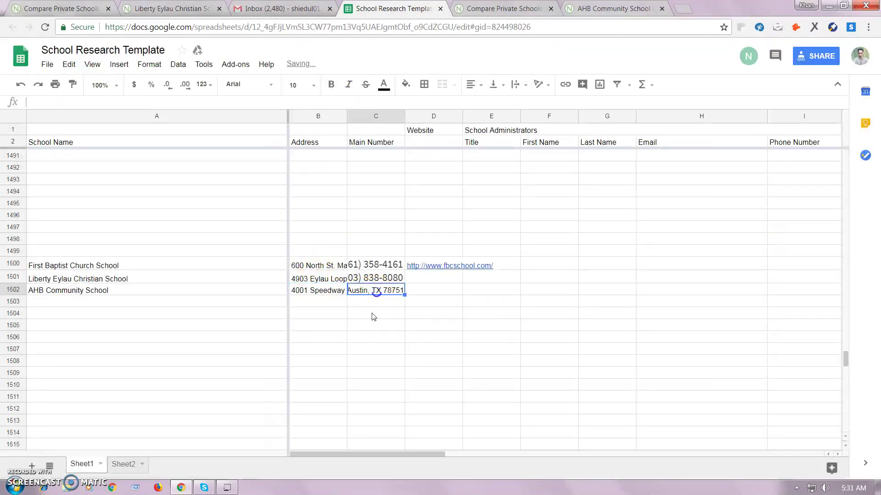
{"action": "key", "text": "ctrl+6"}
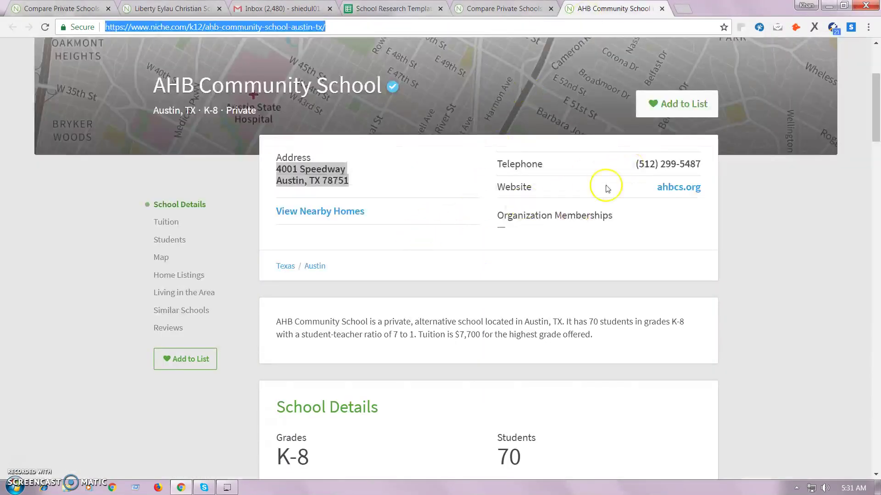
{"action": "left_click", "coordinate": [697, 164]}
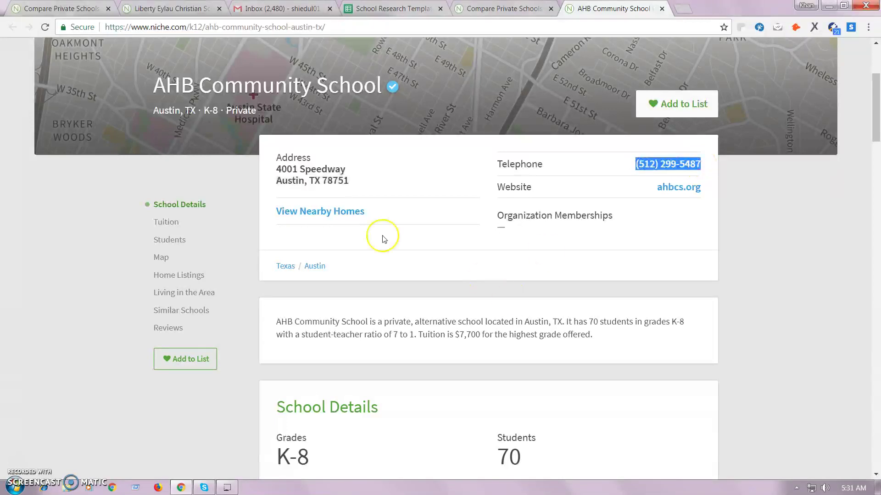
{"action": "key", "text": "ctrl+4"}
{"action": "key", "text": "ctrl+v"}
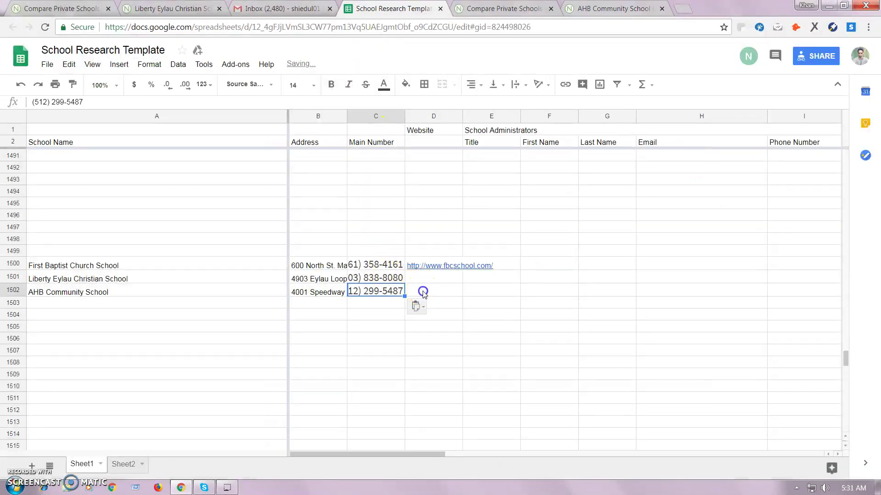
{"action": "left_click", "coordinate": [422, 289]}
{"action": "key", "text": "ctrl+6"}
{"action": "left_click", "coordinate": [681, 197]}
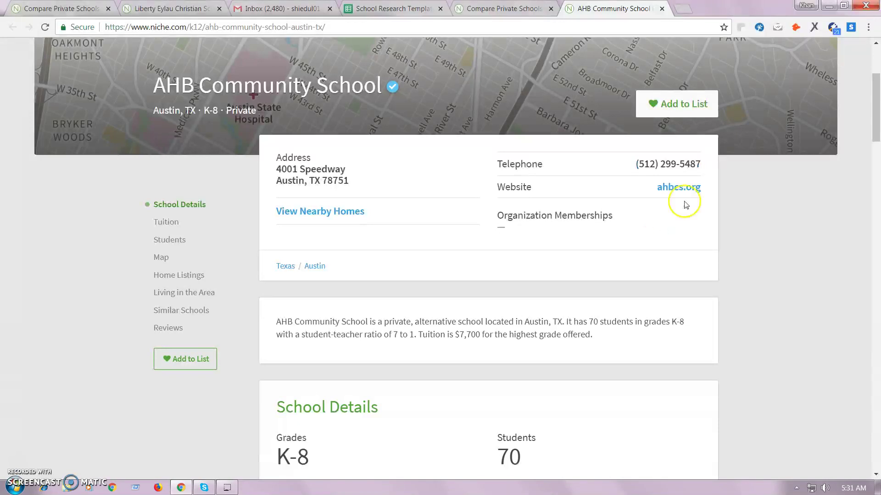
{"action": "right_click", "coordinate": [688, 188]}
{"action": "left_click", "coordinate": [716, 257]}
{"action": "key", "text": "ctrl+4"}
{"action": "key", "text": "ctrl+v"}
{"action": "left_click", "coordinate": [430, 349]}
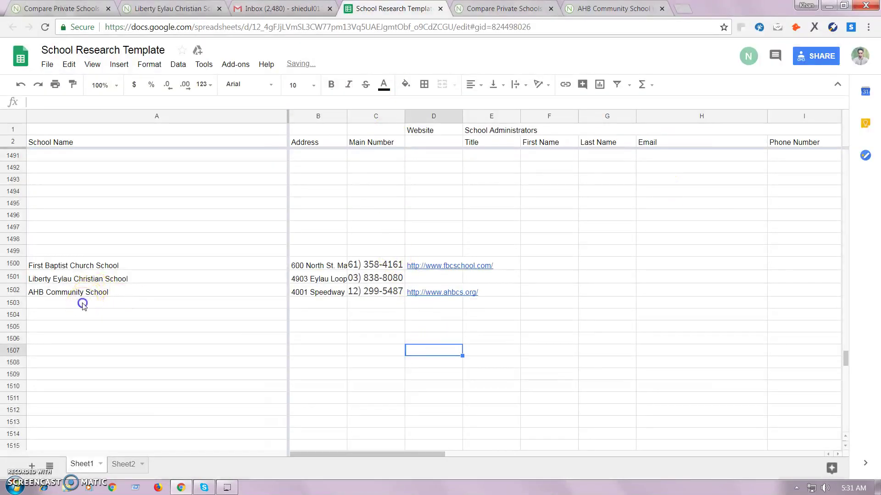
{"action": "left_click", "coordinate": [83, 305]}
{"action": "key", "text": "ctrl+5"}
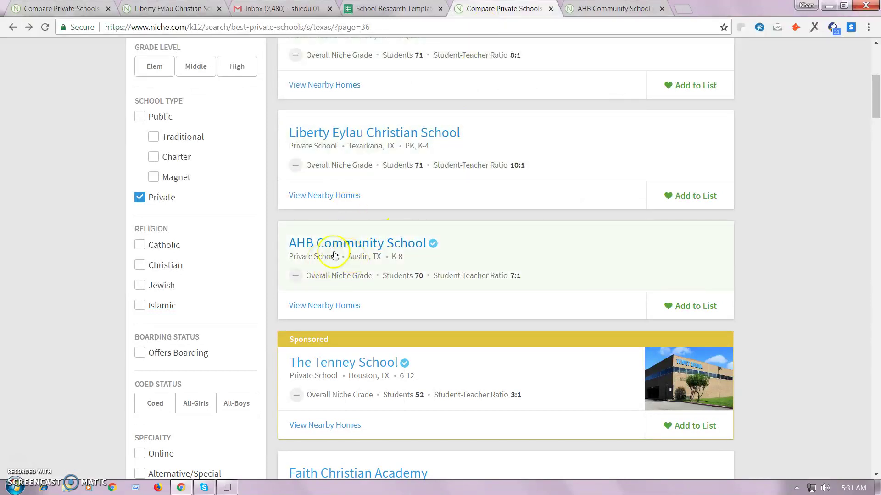
- Open Faith Christian Academy's Niche profile in a new tab and close the AHB Community School tab
{"action": "key", "text": "ctrl+6"}
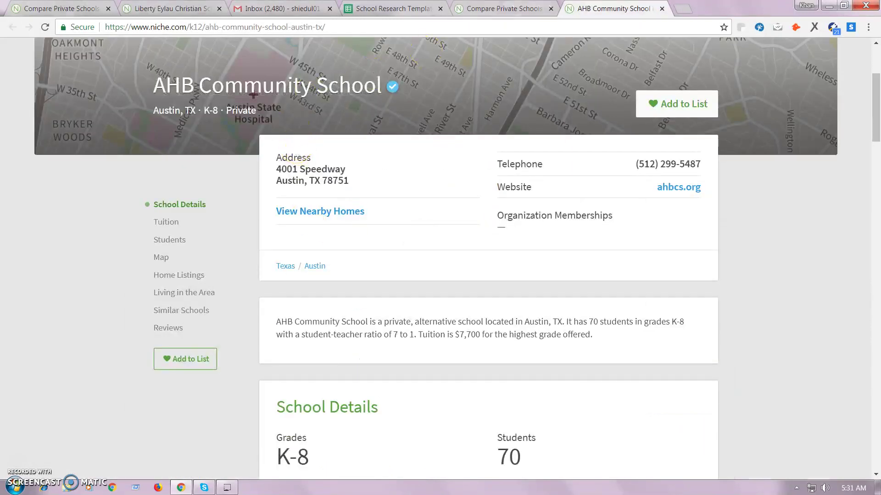
{"action": "key", "text": "ctrl+5"}
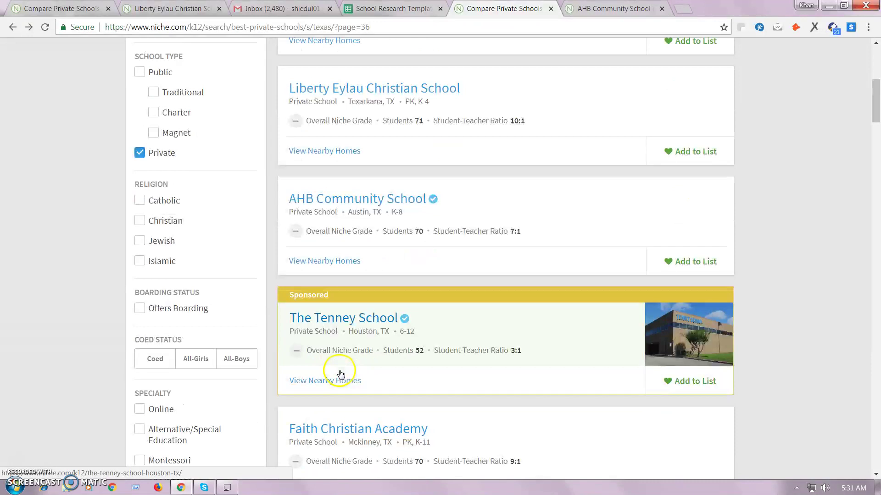
{"action": "scroll", "coordinate": [340, 374], "scroll_direction": "down", "scroll_amount": 2}
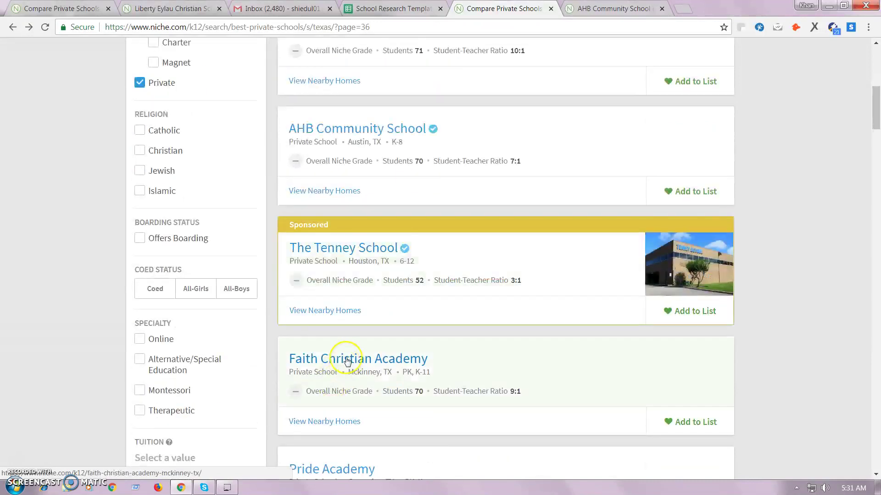
{"action": "right_click", "coordinate": [419, 362]}
{"action": "left_click", "coordinate": [440, 365]}
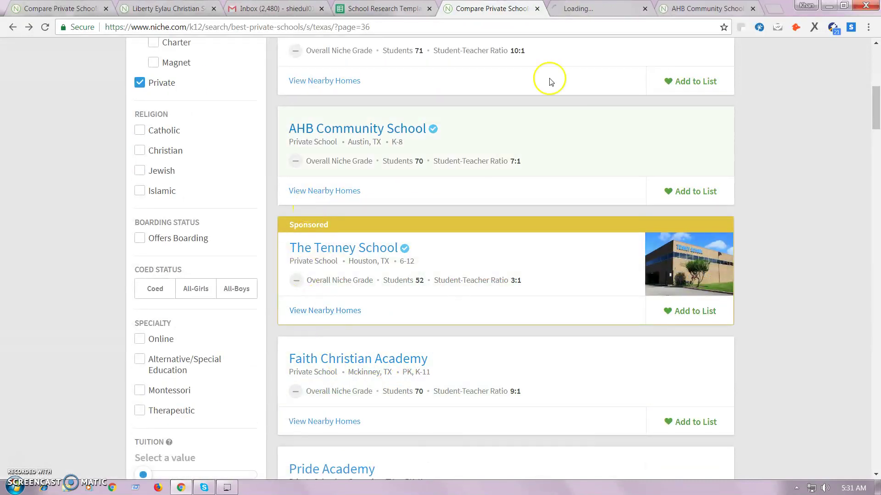
{"action": "left_click", "coordinate": [748, 9]}
{"action": "left_click", "coordinate": [753, 9]}
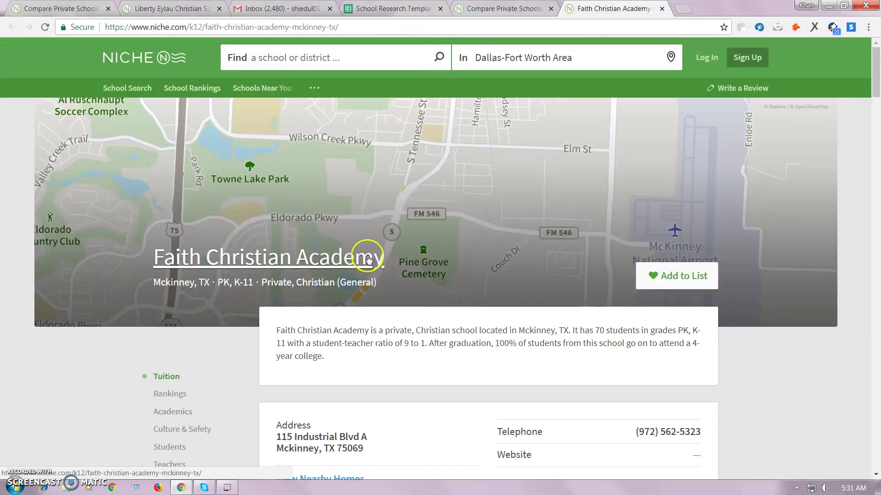
- Highlight Faith Christian Academy's address and phone number on its profile page
{"action": "scroll", "coordinate": [371, 259], "scroll_direction": "down", "scroll_amount": 2}
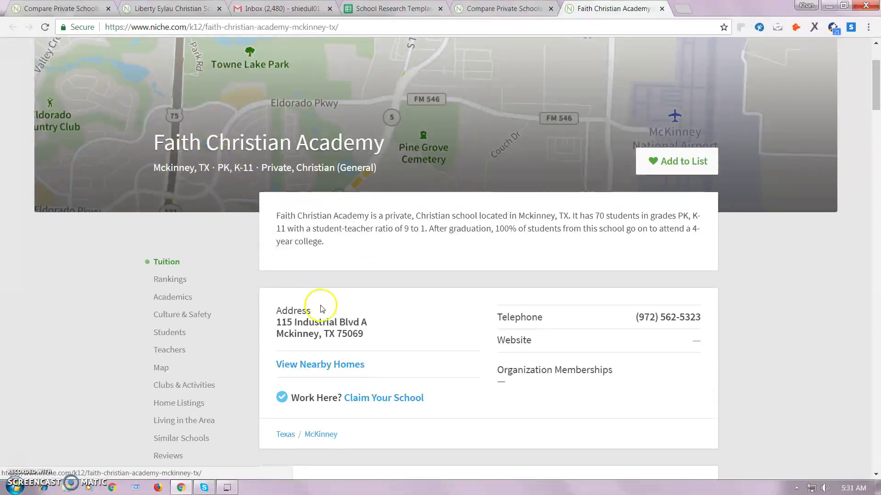
{"action": "left_click_drag", "start_coordinate": [373, 334], "coordinate": [276, 324]}
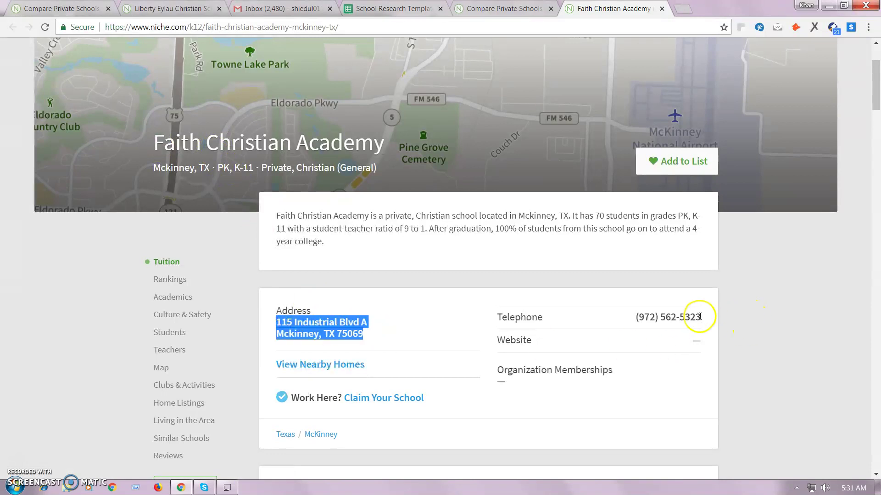
{"action": "left_click_drag", "start_coordinate": [699, 317], "coordinate": [605, 316]}
{"action": "left_click", "coordinate": [693, 342]}
- Return to the private schools list and move further down page 36
{"action": "key", "text": "ctrl+shift+Tab"}
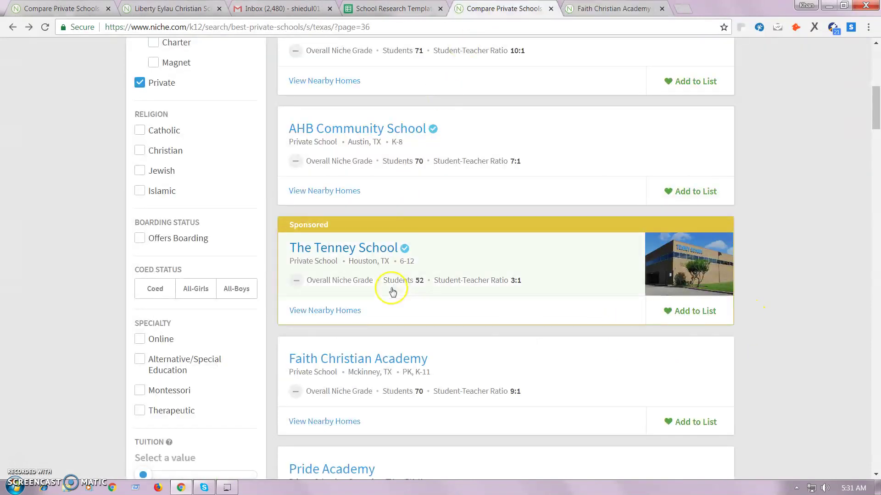
{"action": "scroll", "coordinate": [392, 294], "scroll_direction": "down", "scroll_amount": 18}
{"action": "scroll", "coordinate": [391, 296], "scroll_direction": "down", "scroll_amount": 5}
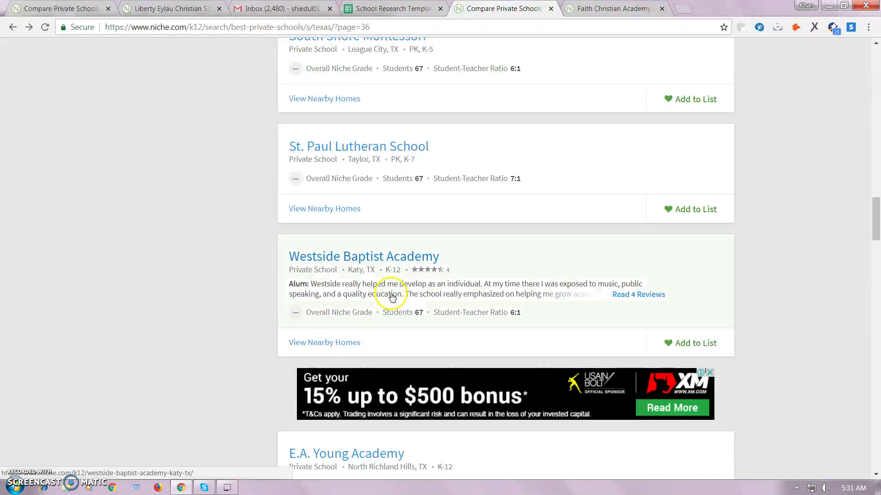
{"action": "scroll", "coordinate": [360, 278], "scroll_direction": "down", "scroll_amount": 4}
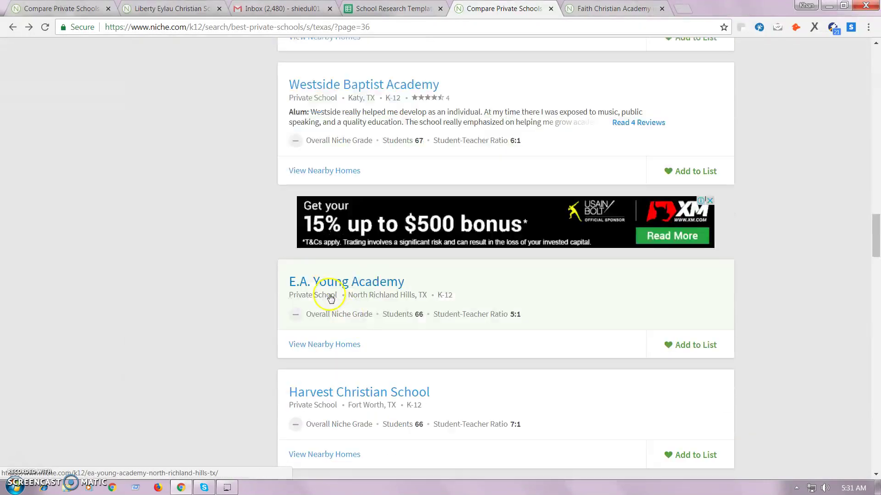